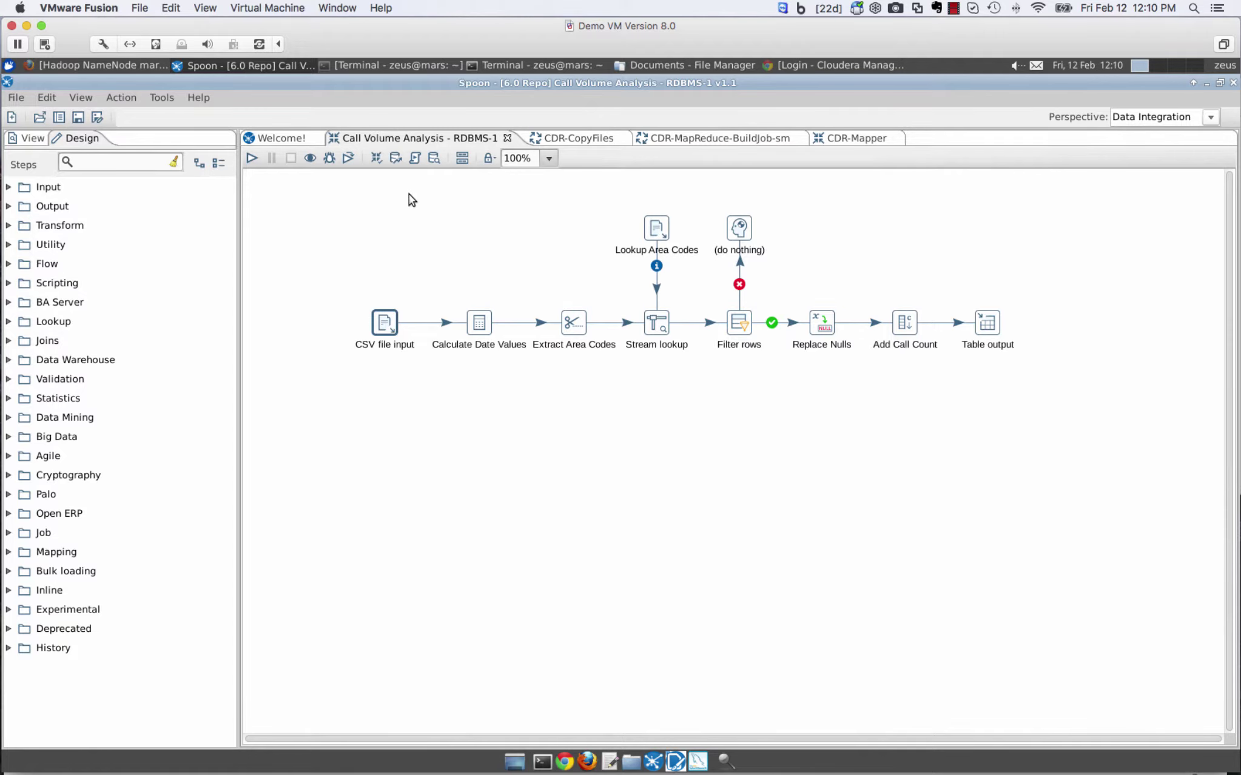
Preview 1000 call-record rows from CSV file input, then bring up Calculate Date Values
double_click(383, 318)
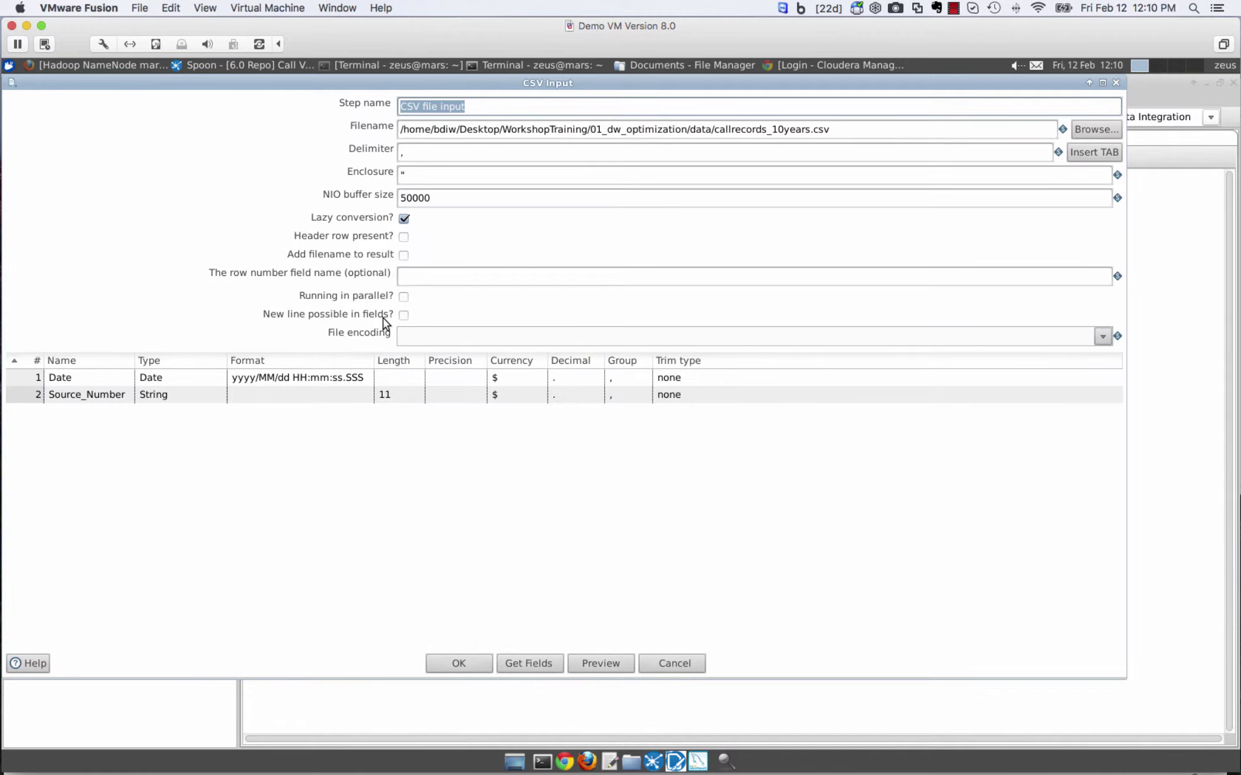
left_click(606, 666)
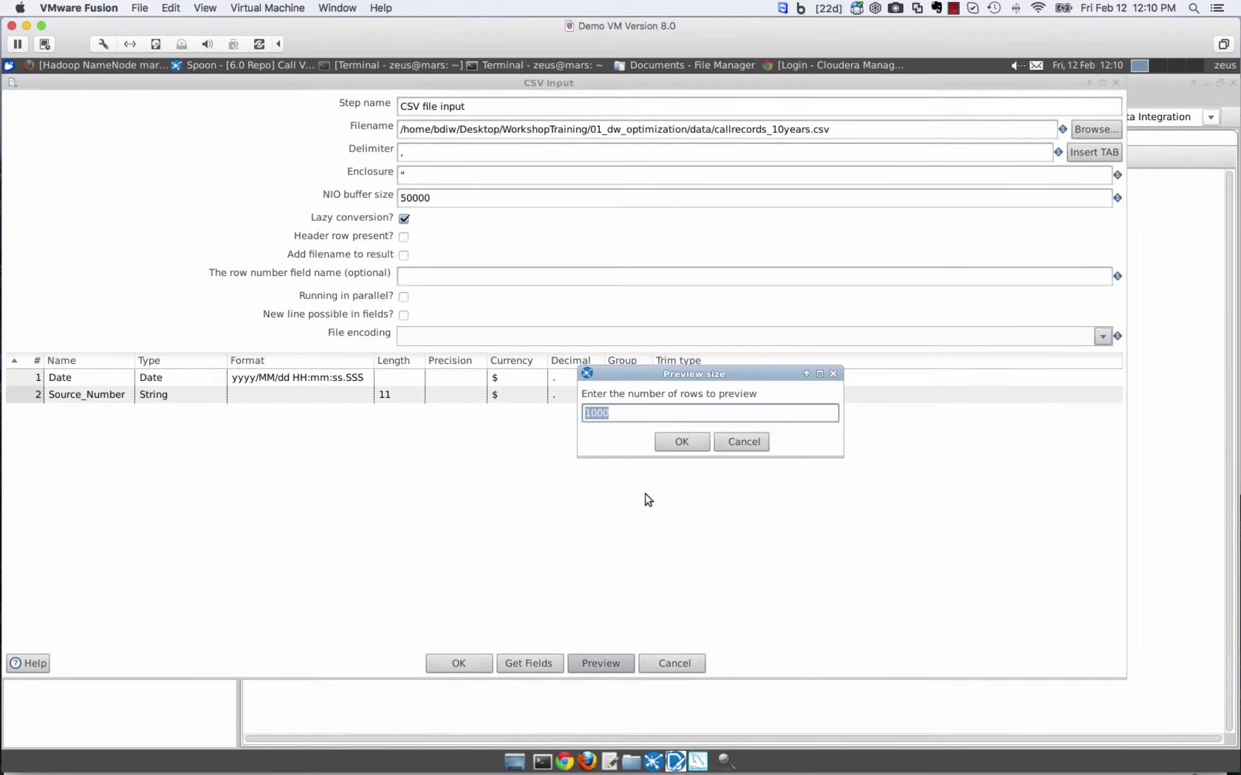
left_click(679, 443)
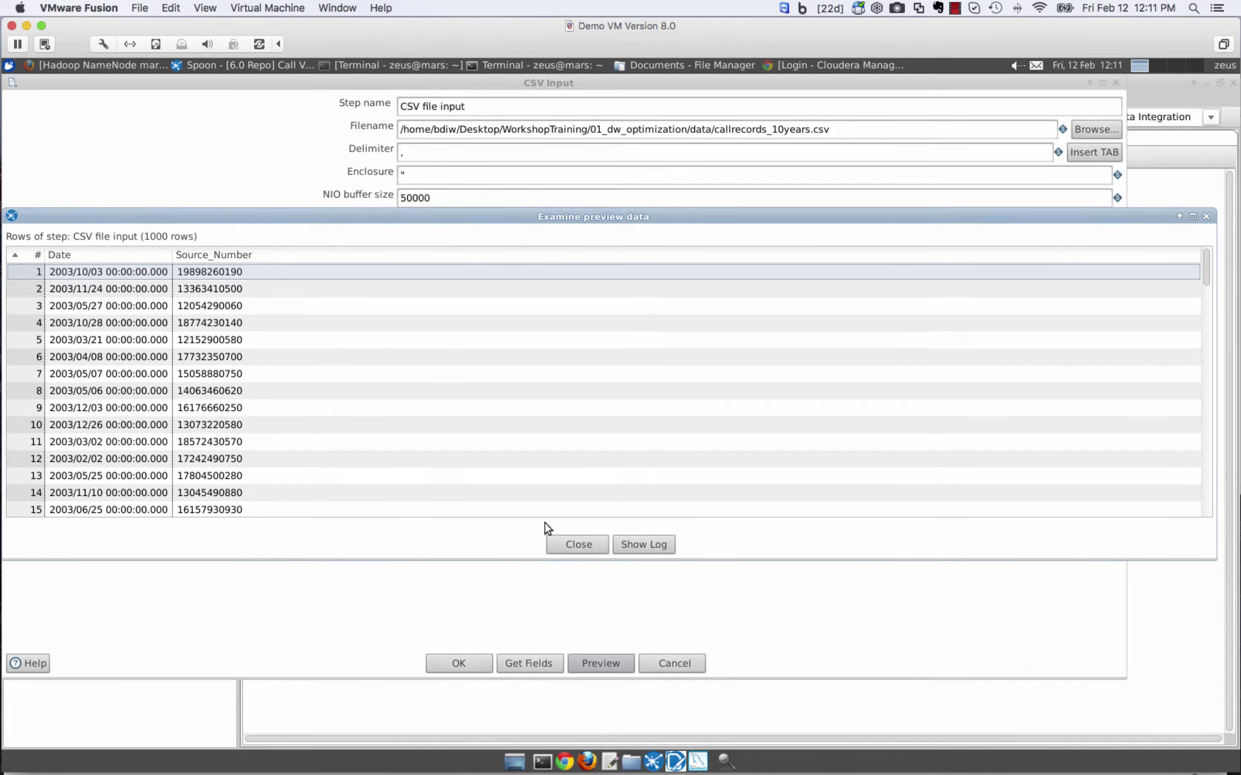
left_click(574, 545)
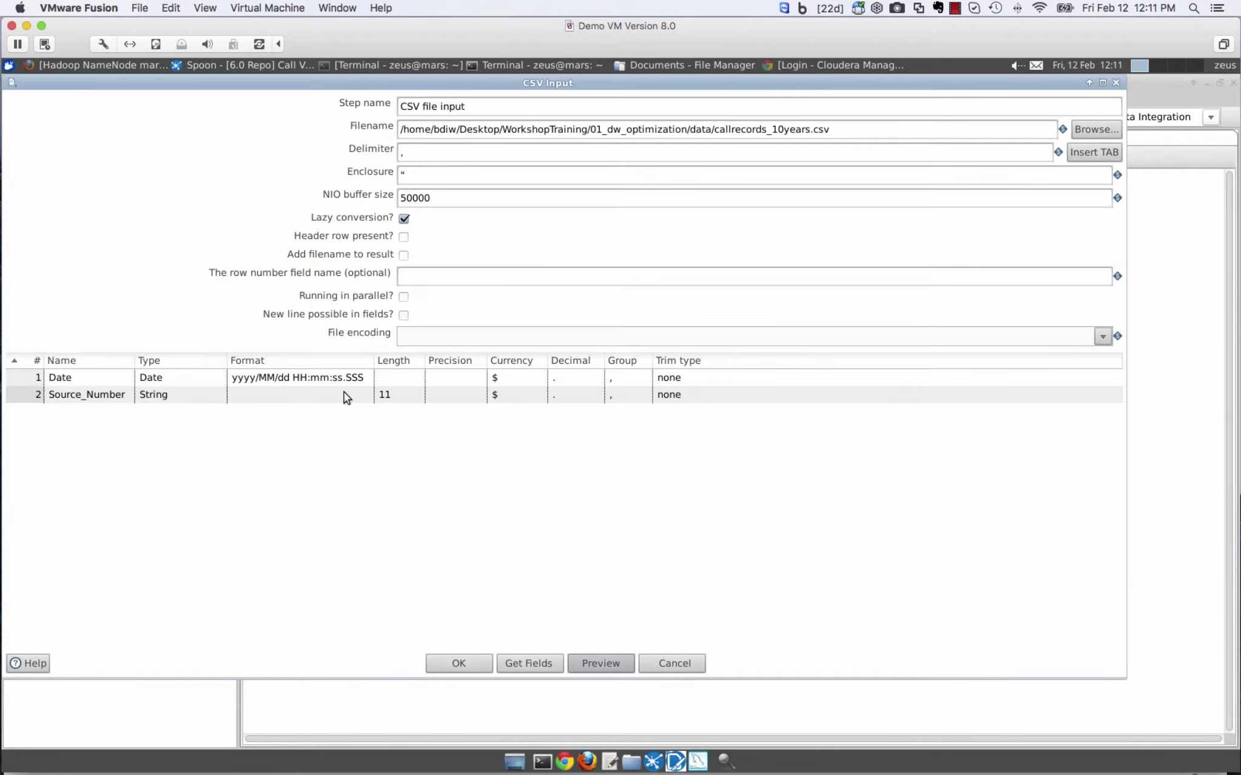
left_click(671, 663)
double_click(475, 323)
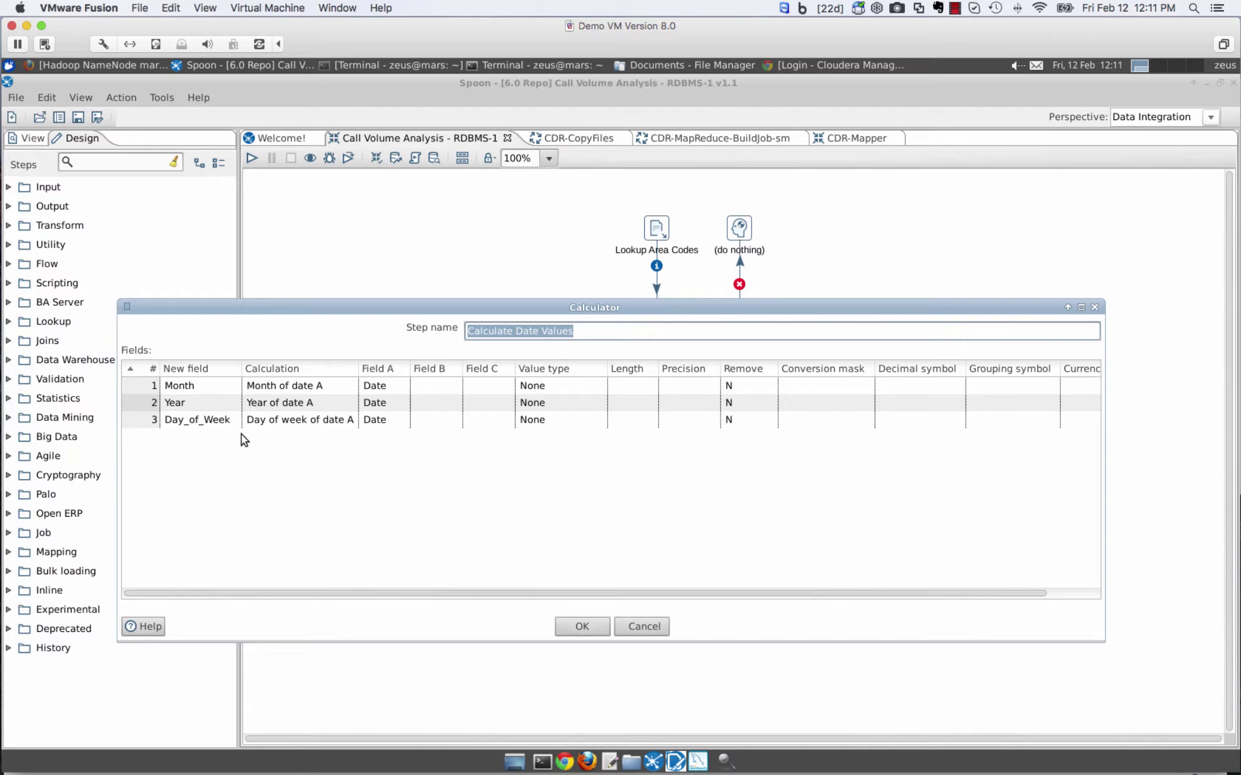
Review the Extract Area Codes string cut and the Stream lookup returning State, Country, Time_Zone
left_click(589, 624)
double_click(576, 323)
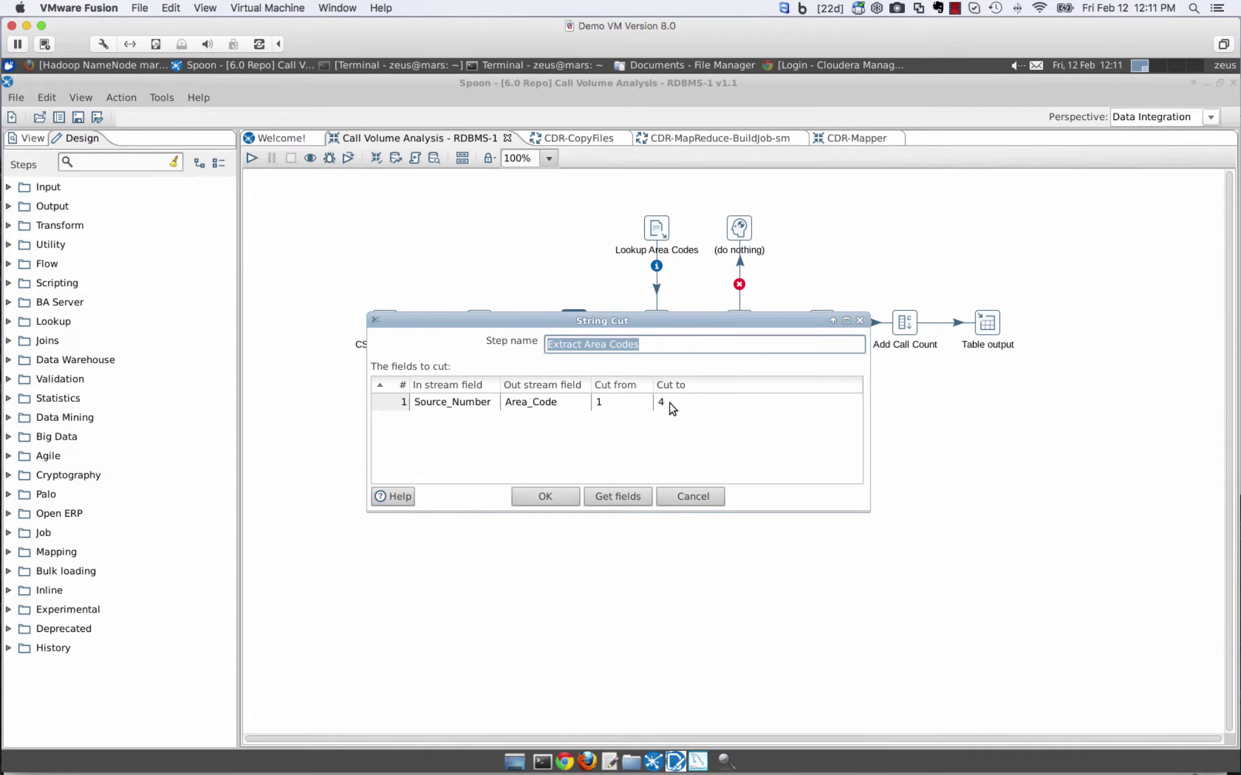
left_click(682, 501)
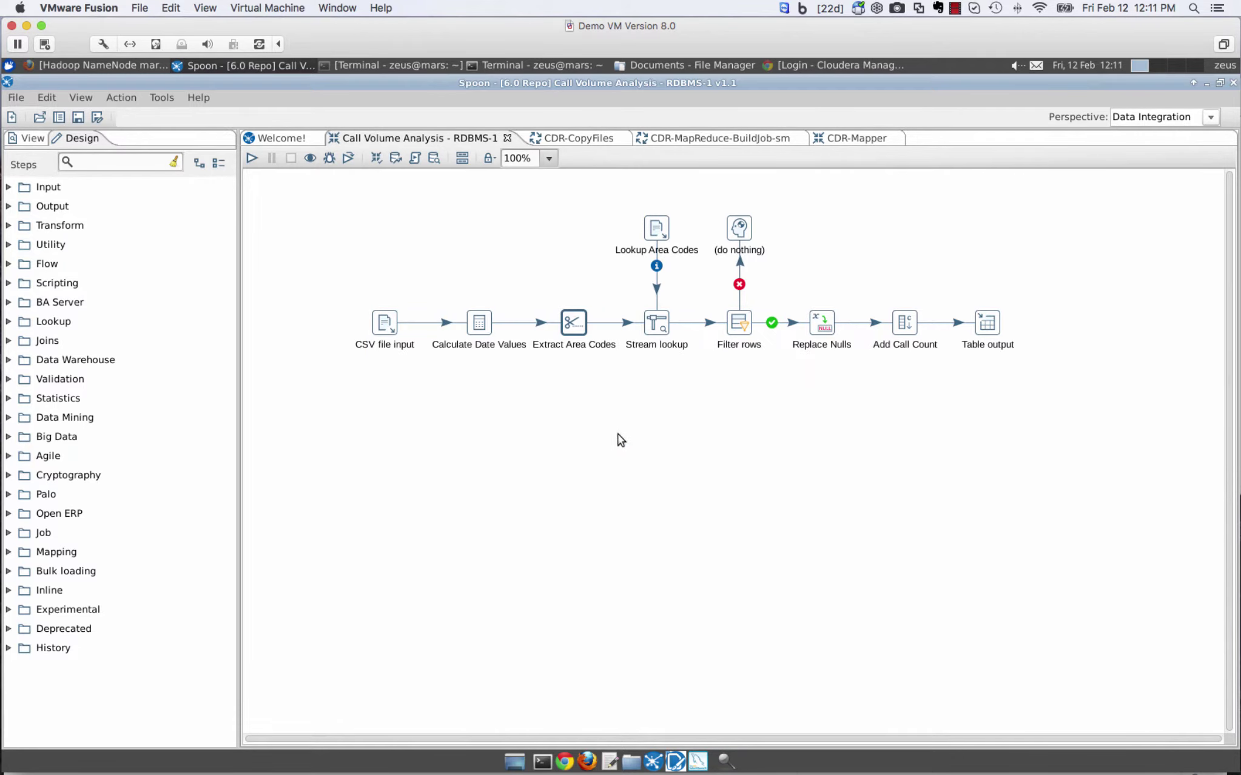
double_click(650, 323)
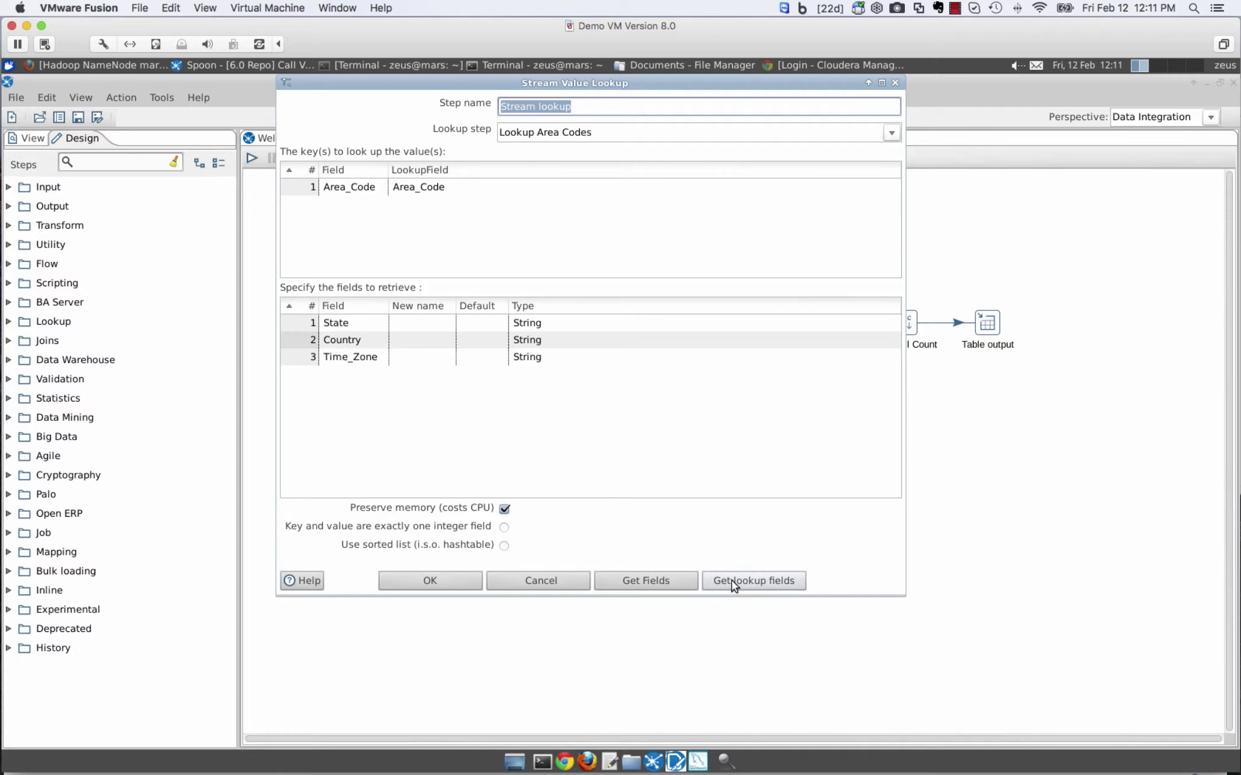
Preview the 361 Lookup Area Codes rows with State, Country and Time_Zone
left_click(528, 580)
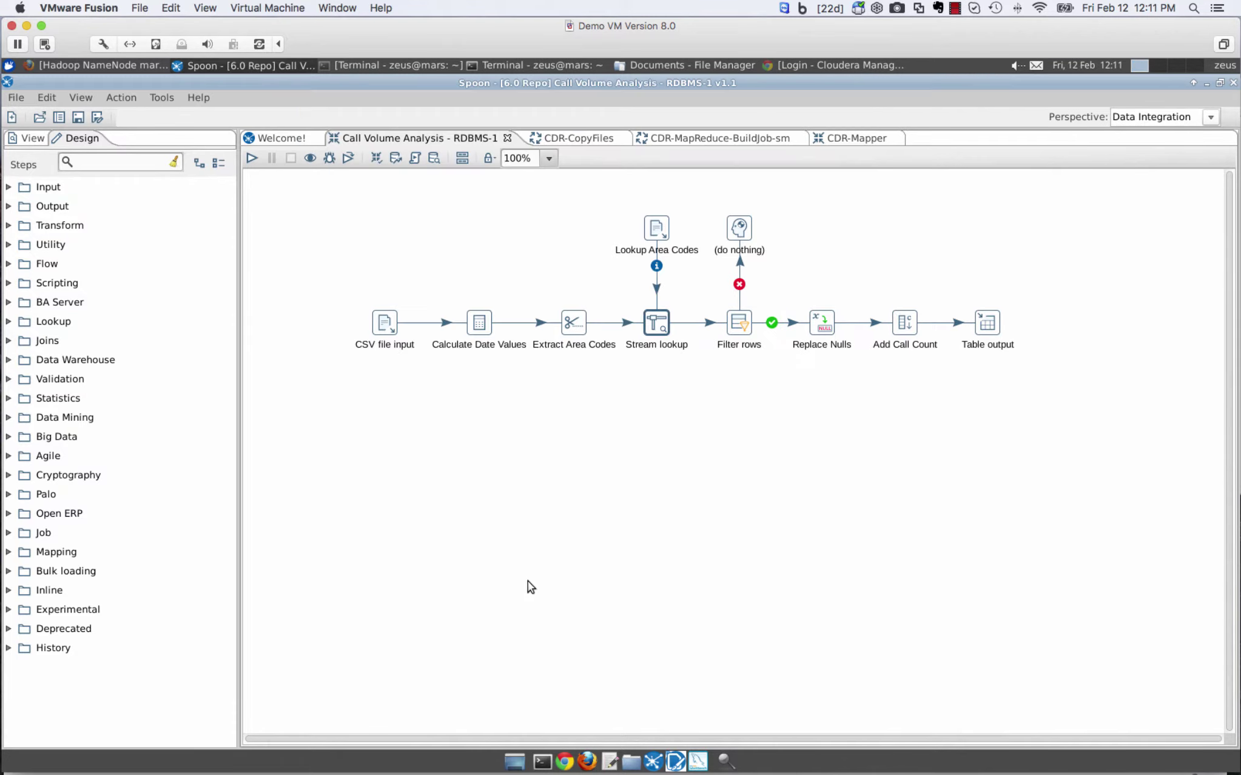
double_click(656, 227)
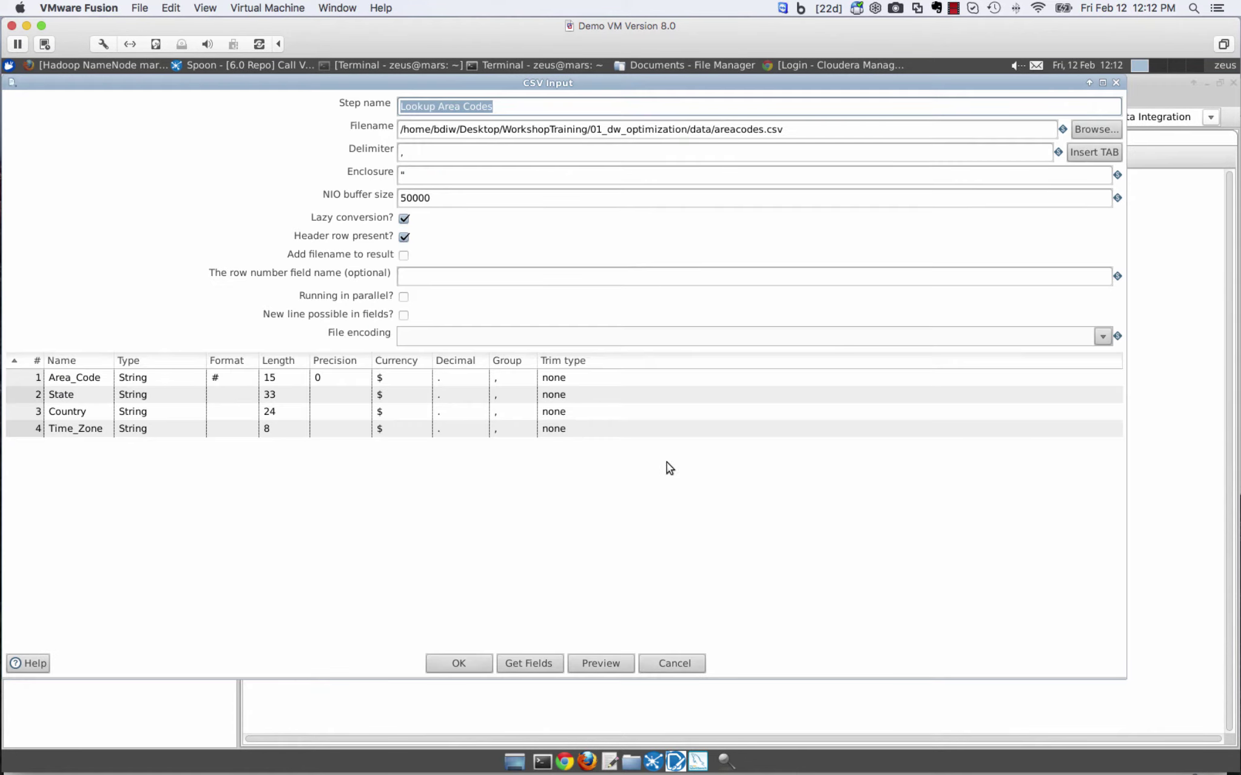
left_click(594, 665)
left_click(686, 447)
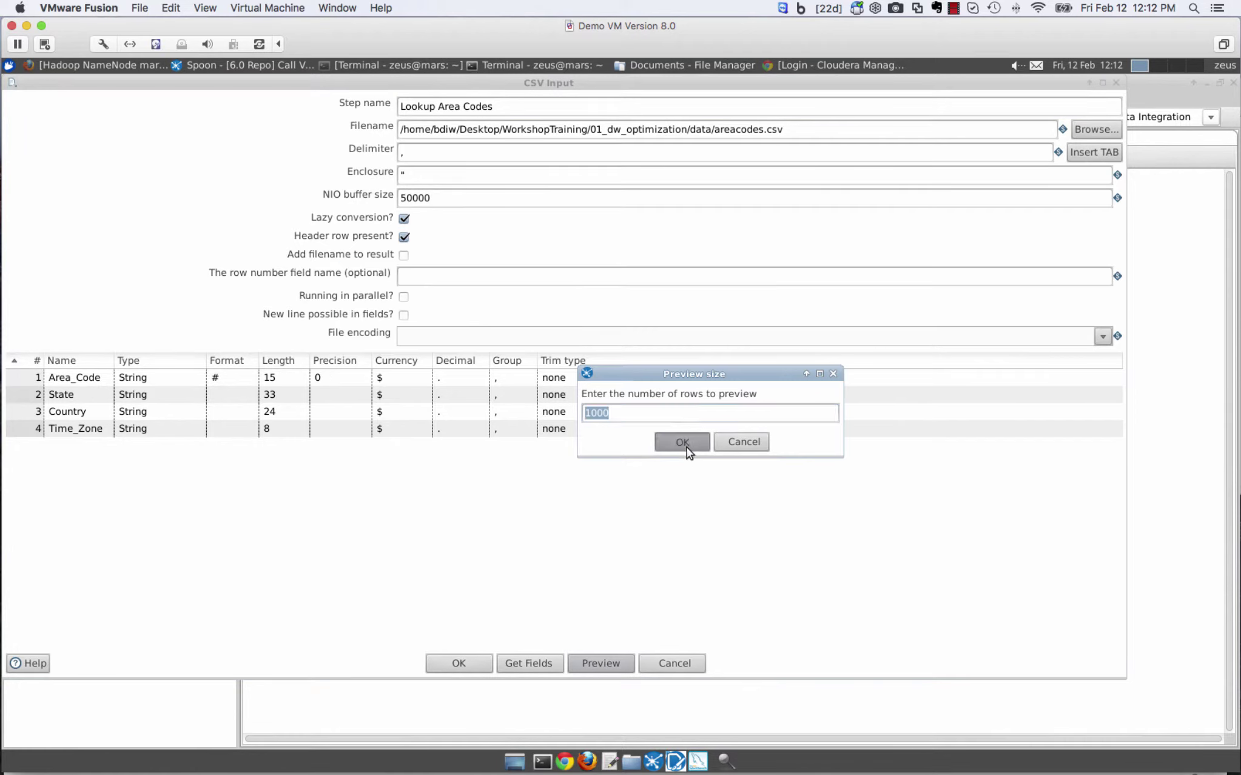
scroll(177, 389, "down", 5)
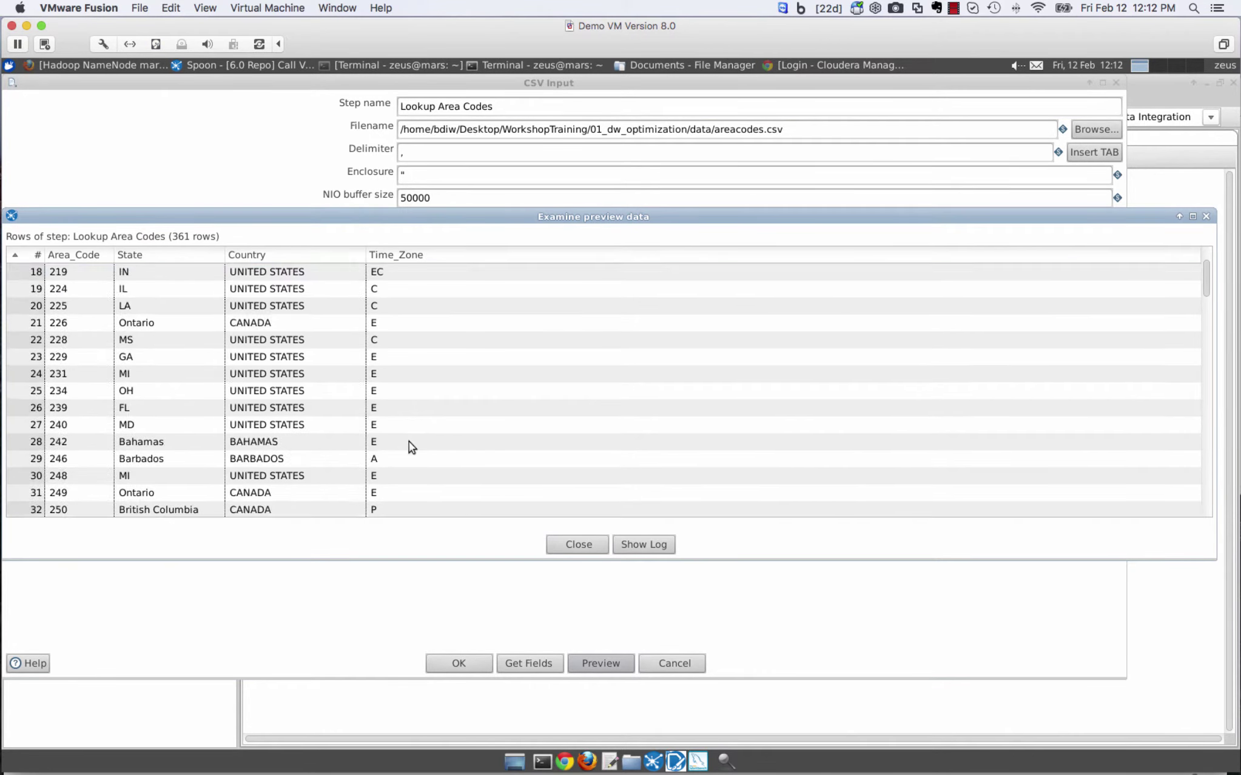
scroll(308, 401, "down", 3)
left_click(579, 544)
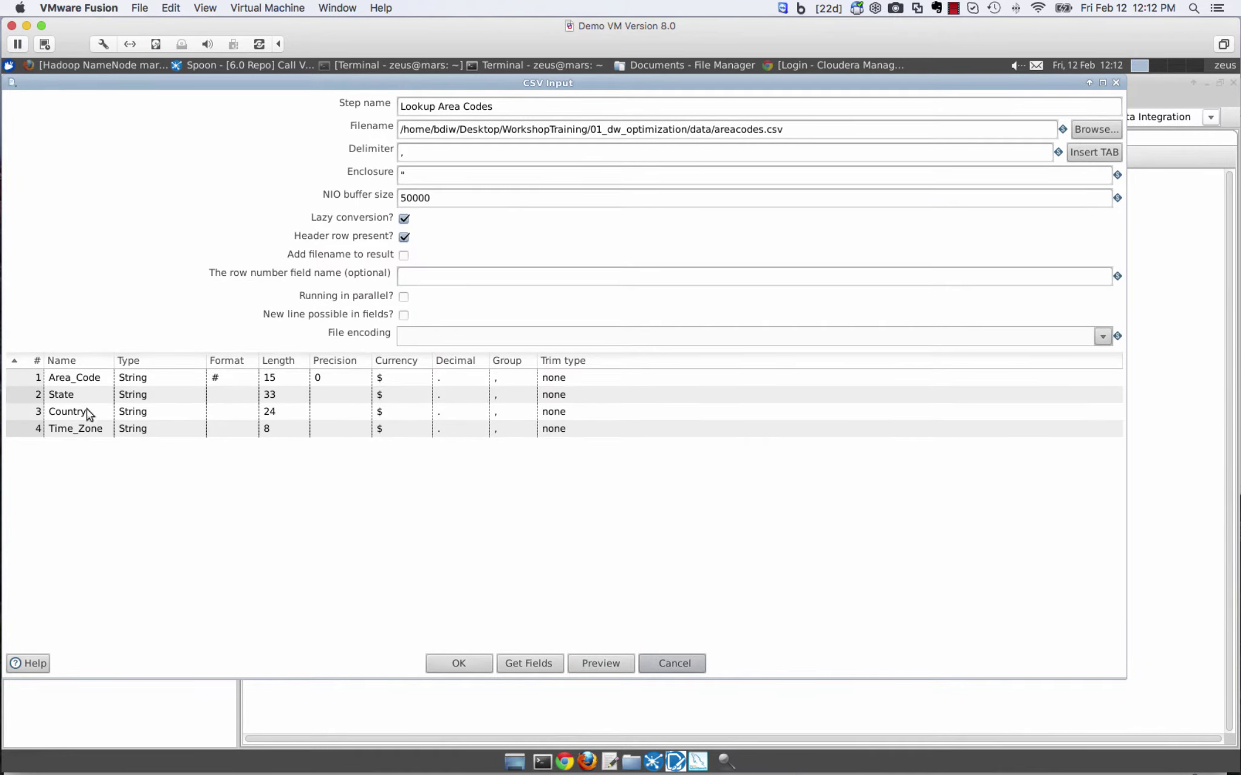
left_click(682, 670)
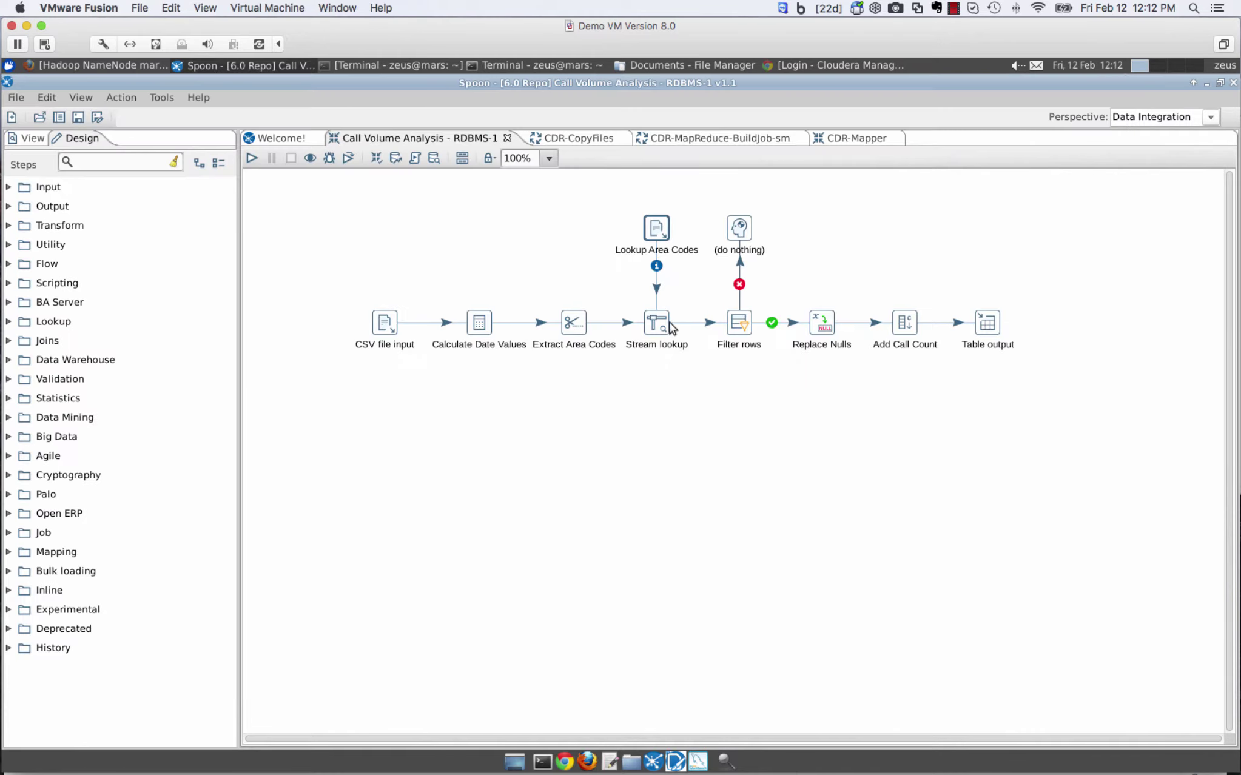
left_click(737, 320)
double_click(737, 320)
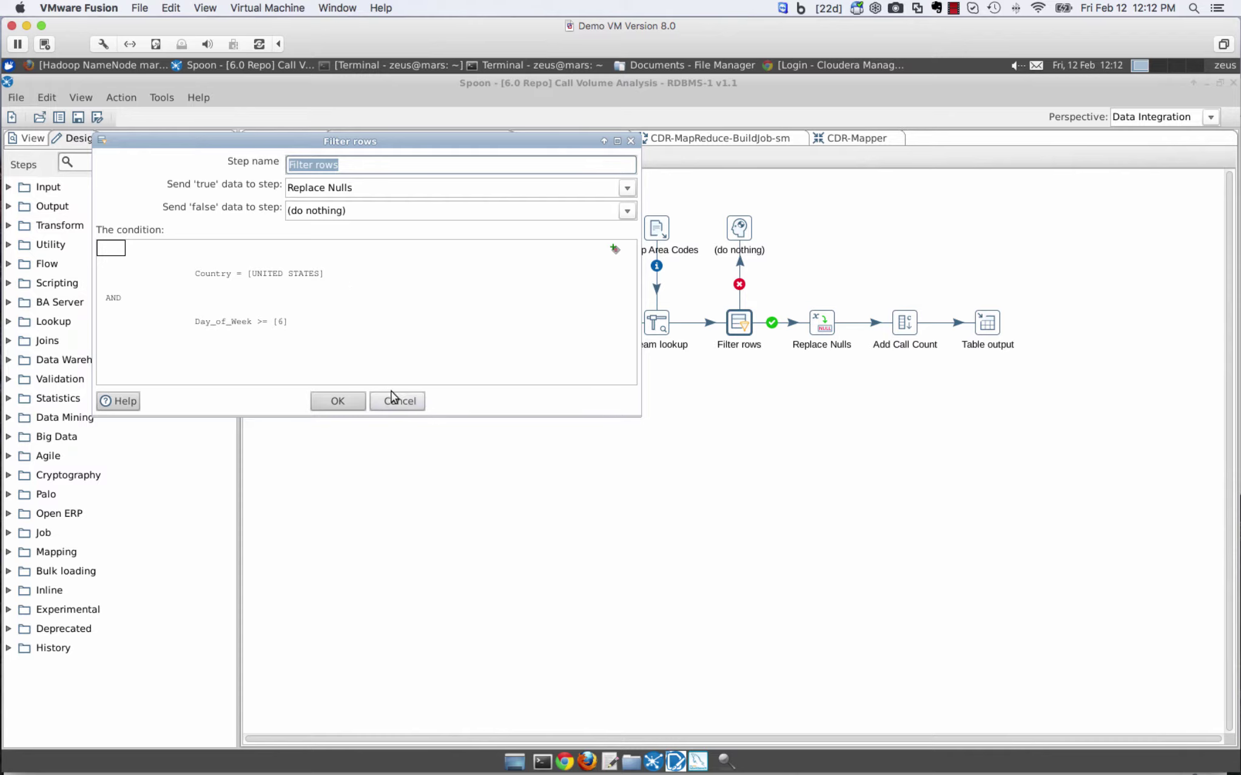
left_click(395, 406)
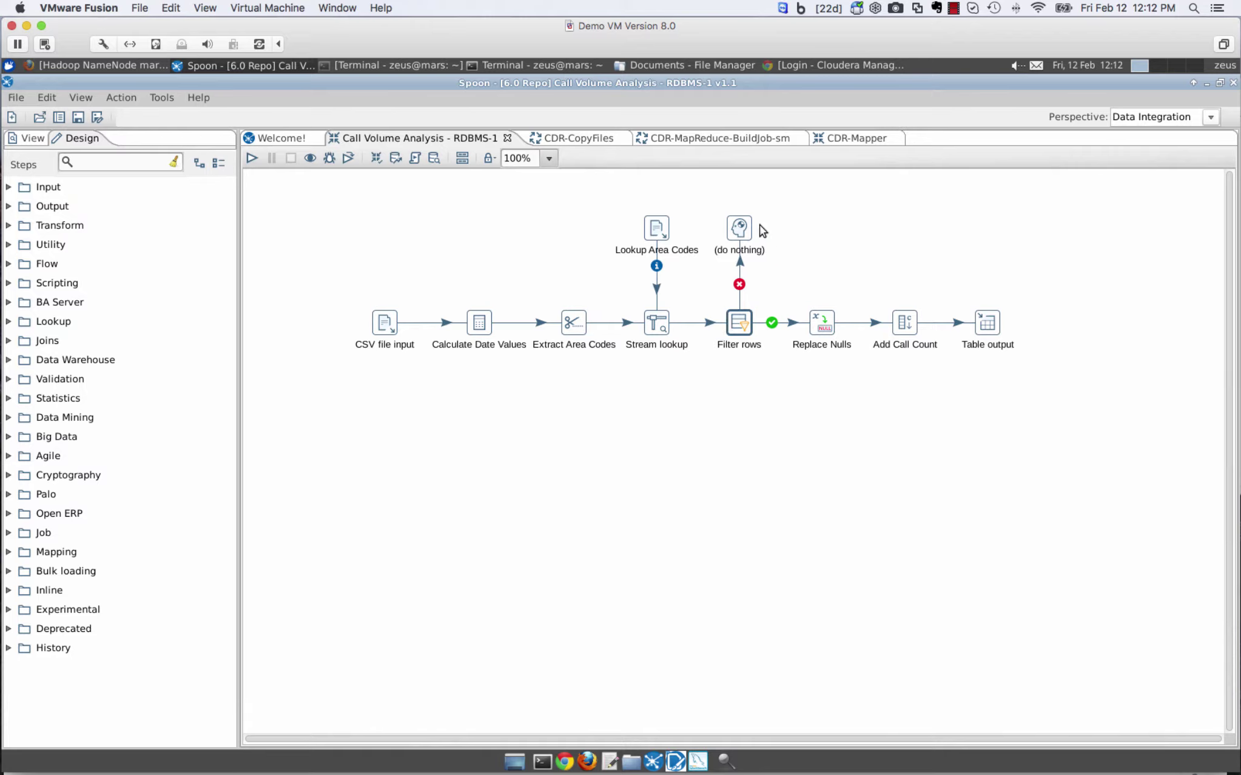
double_click(987, 323)
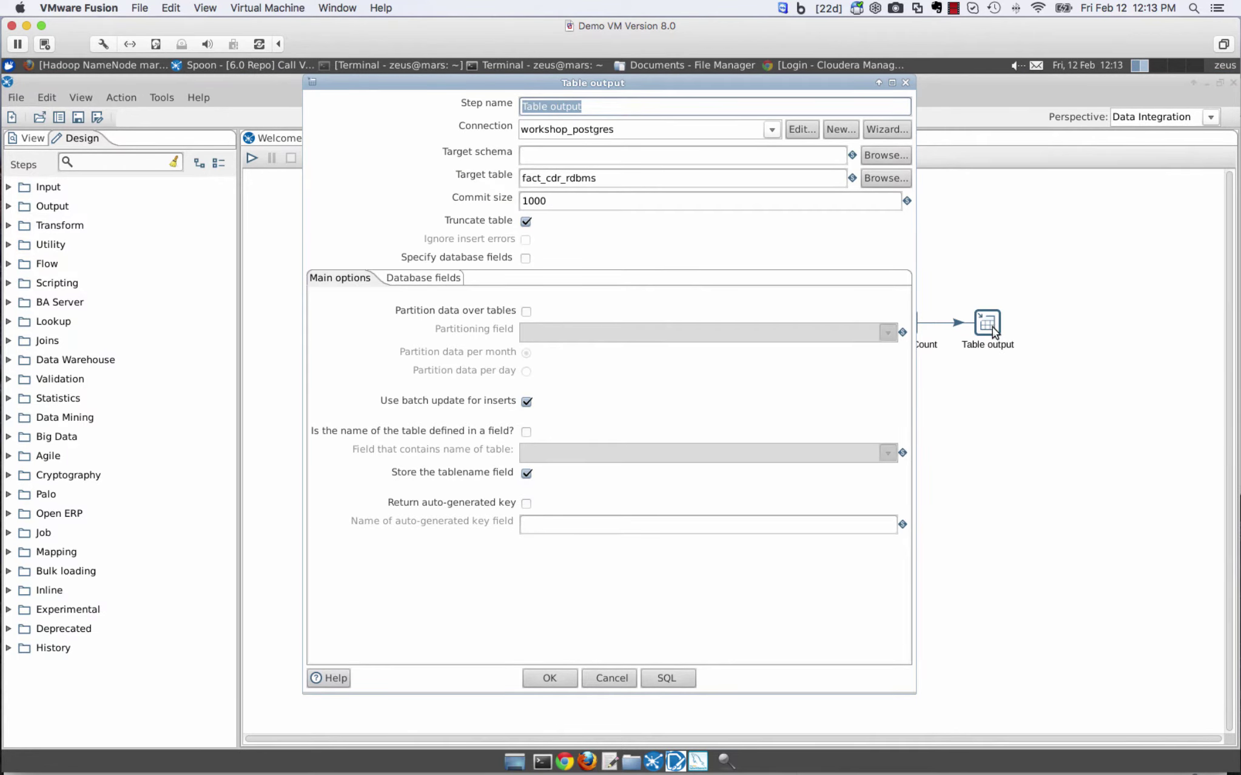
key("Escape")
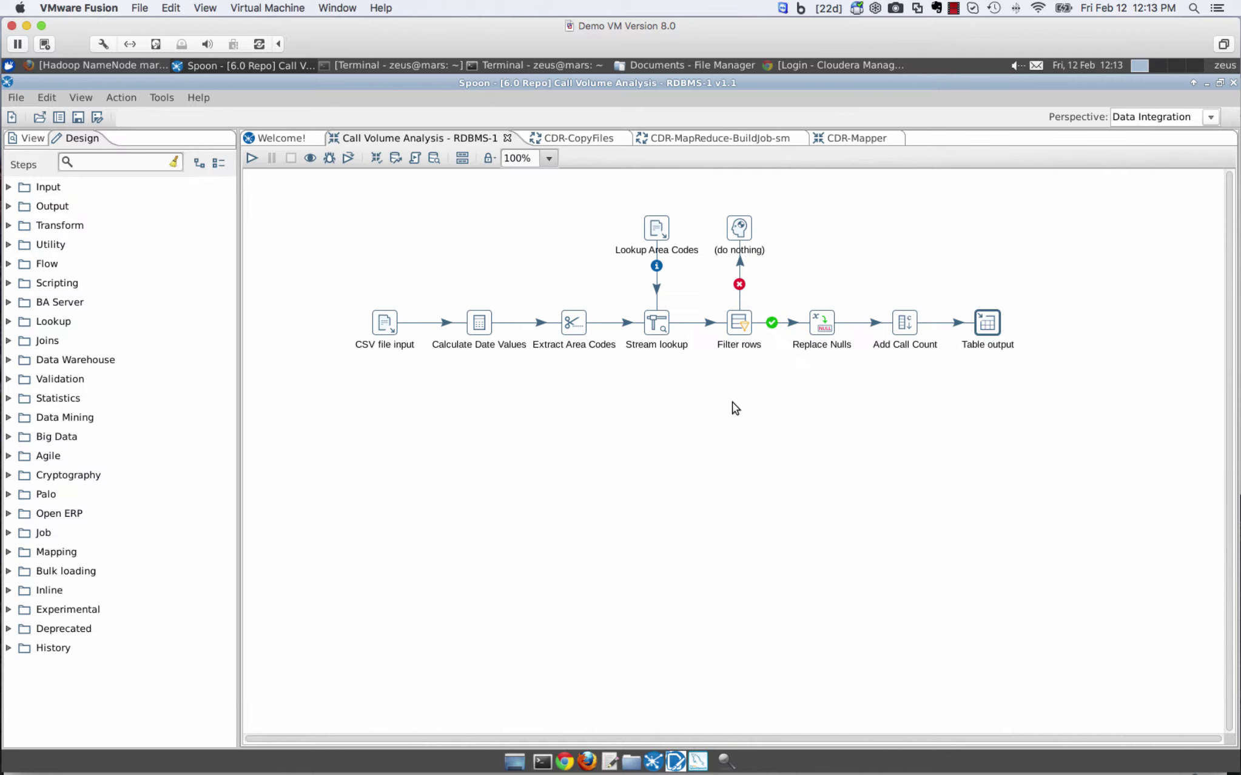
Run Call Volume Analysis with local execution, delivering 66,677 rows to Table output
left_click(251, 159)
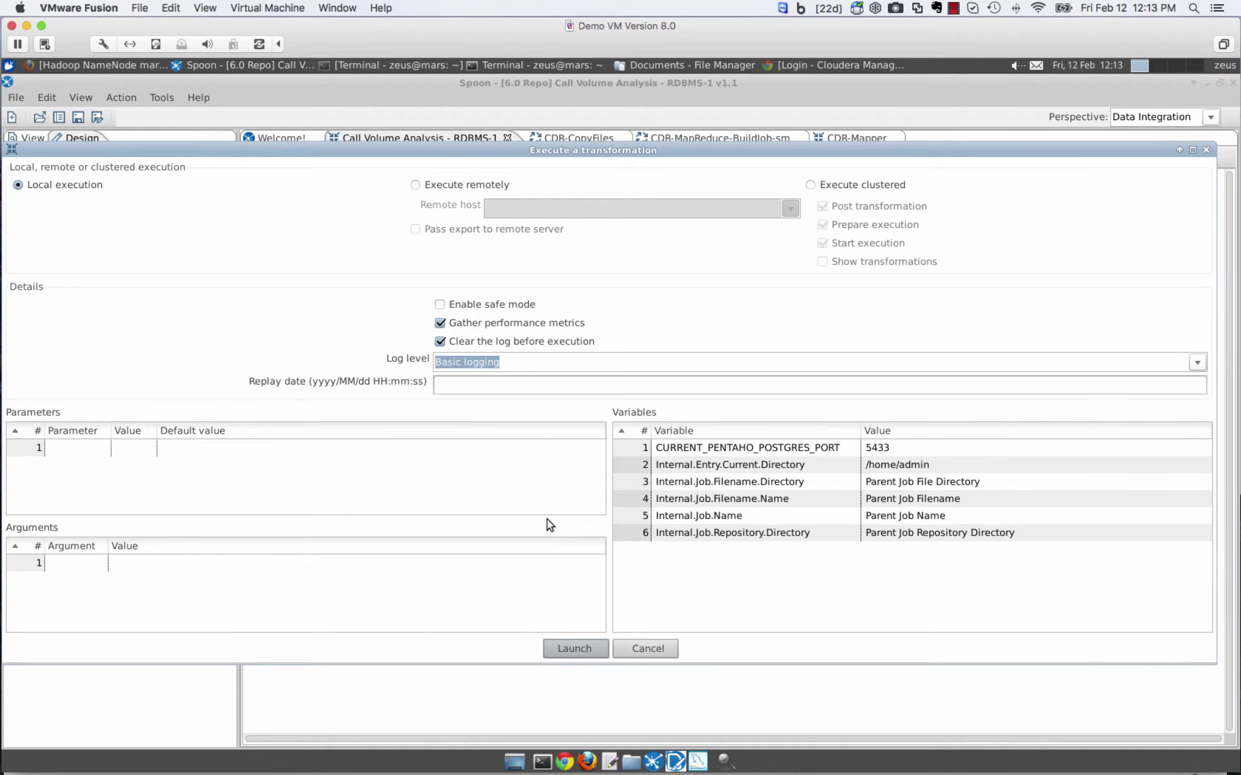
left_click(570, 650)
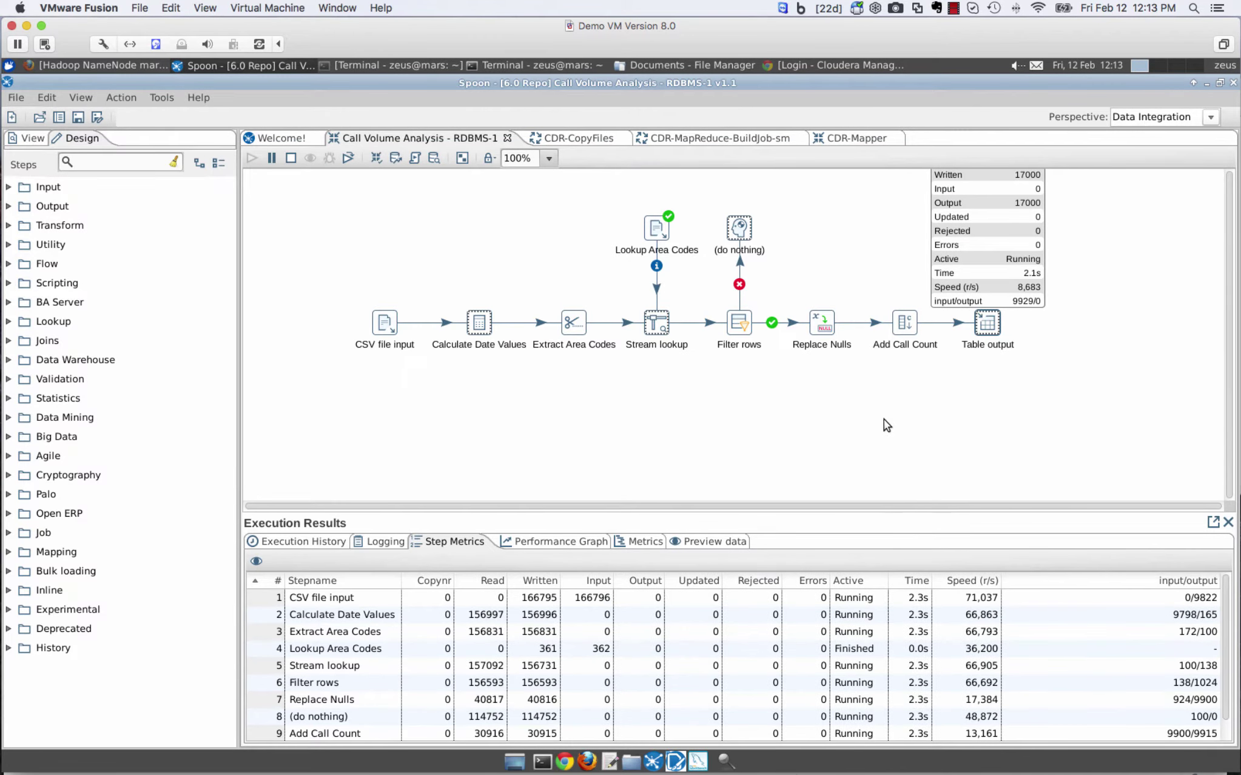
scroll(750, 577, "down", 1)
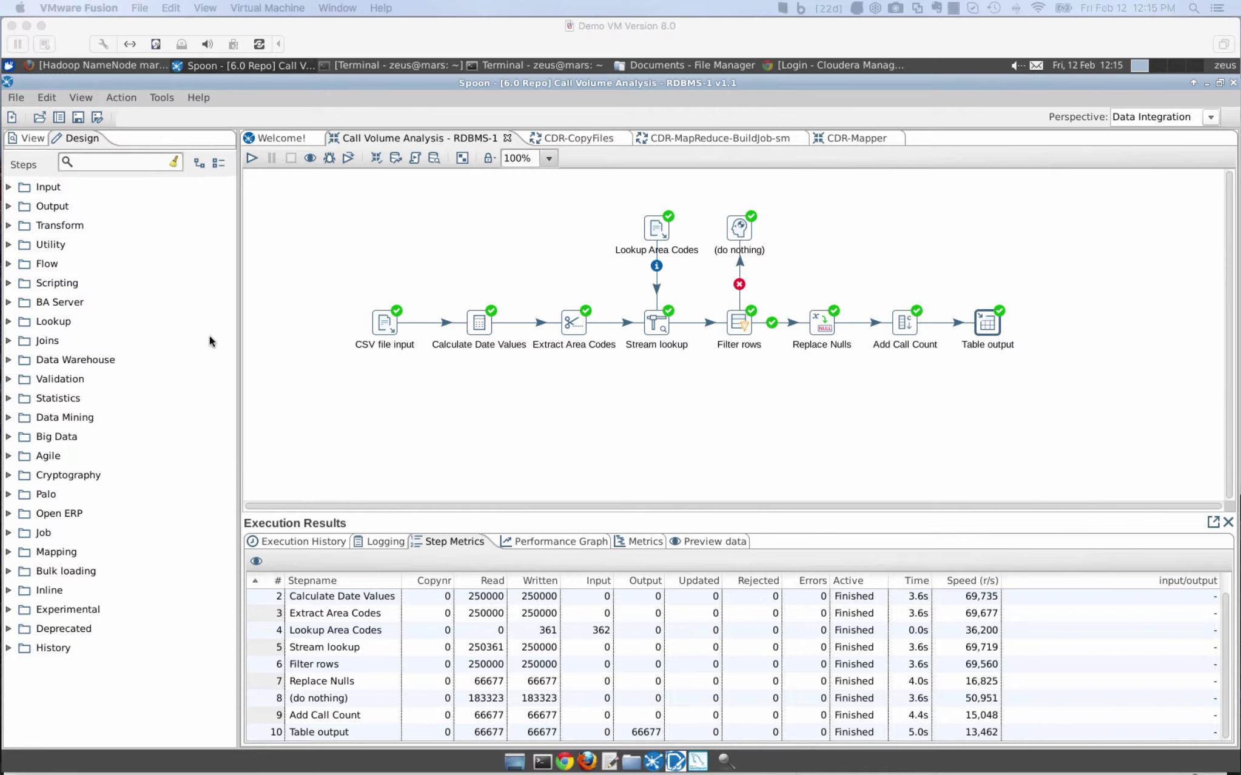
Add MapReduce Input at the canvas upper left and MapReduce Output at the upper right
left_click(93, 161)
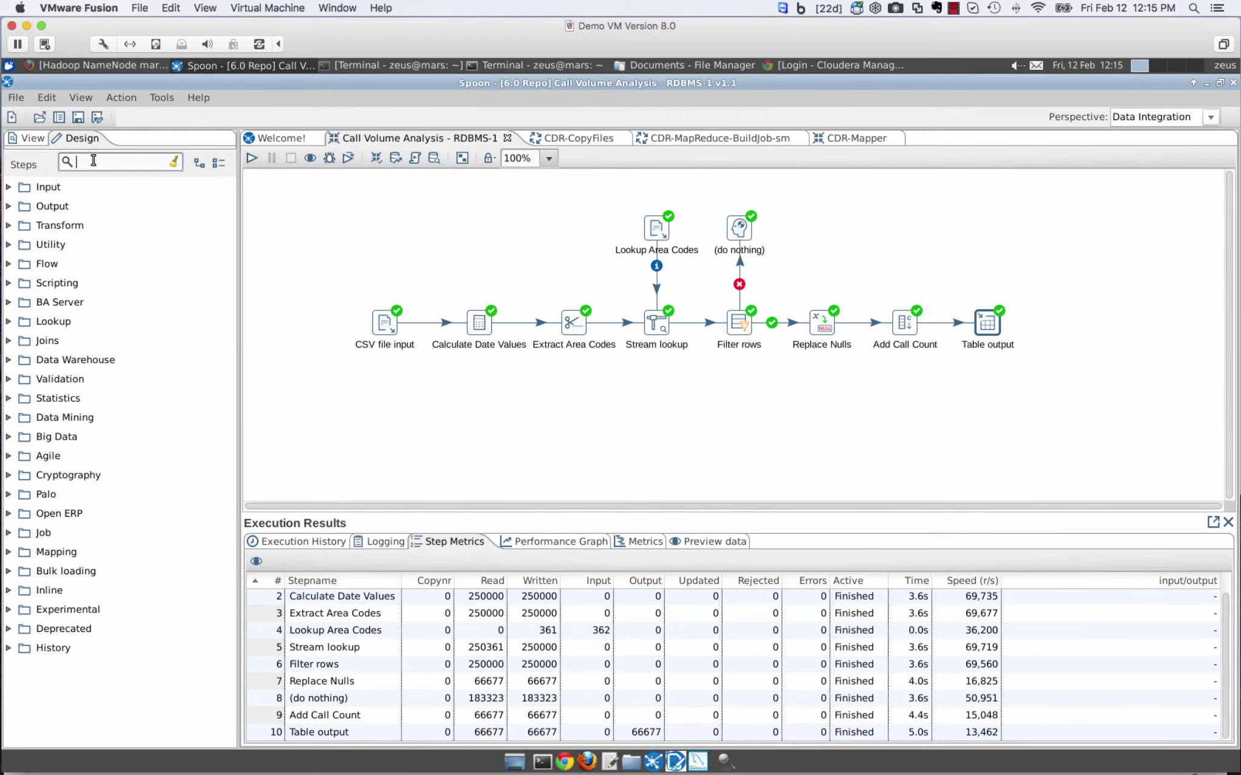
type("m")
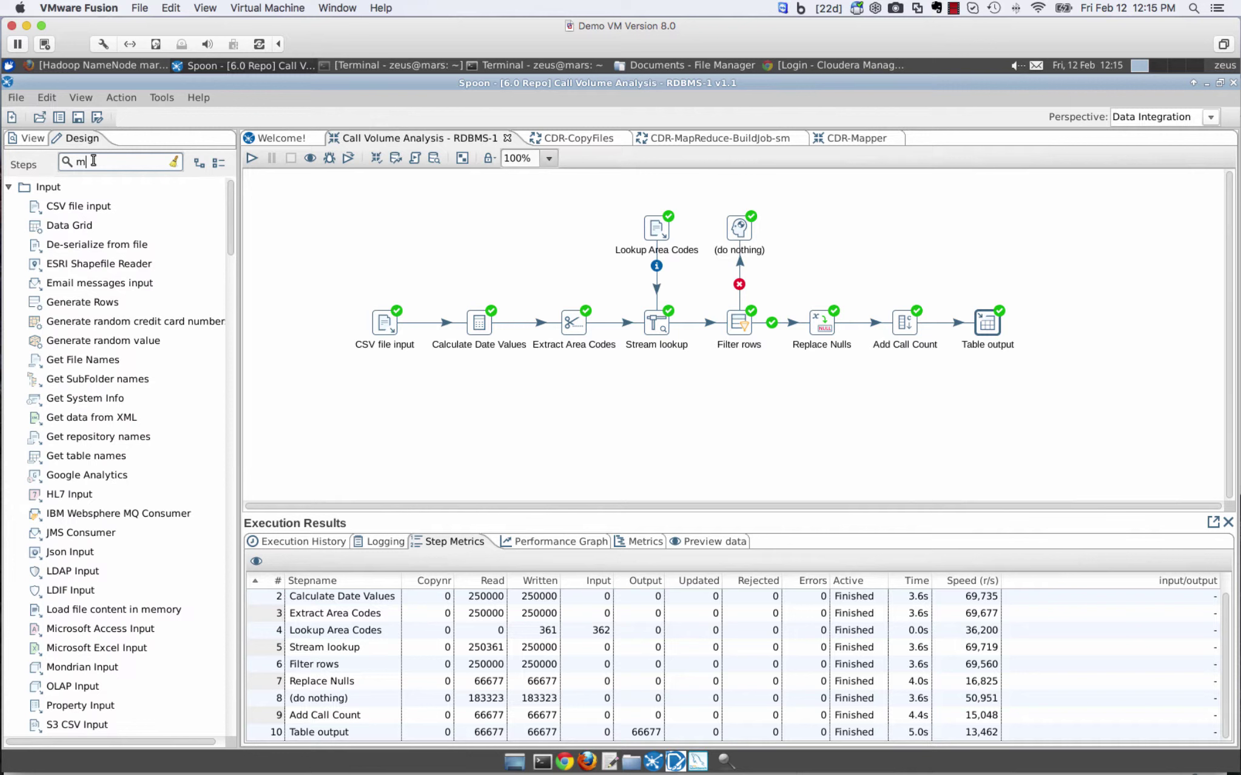
type("apred")
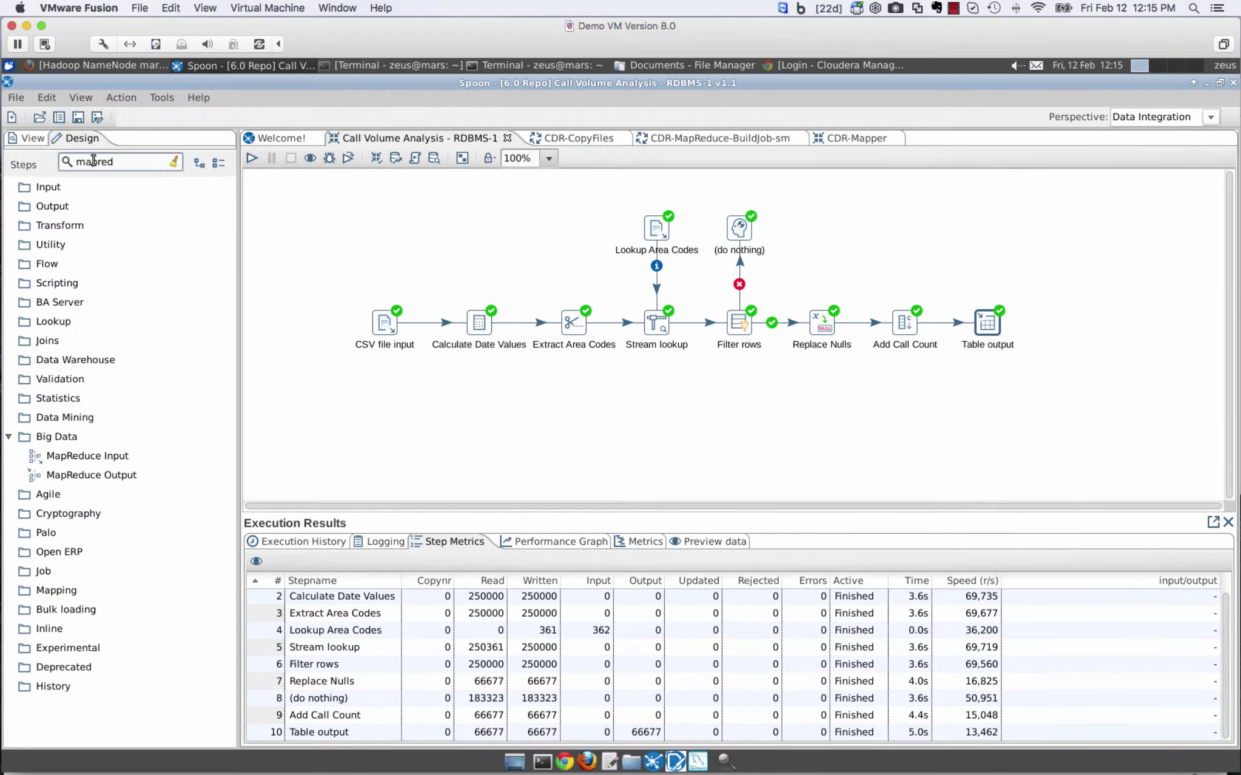
mouse_move(82, 455)
left_mouse_down()
mouse_move(338, 215)
mouse_move(325, 215)
left_mouse_up()
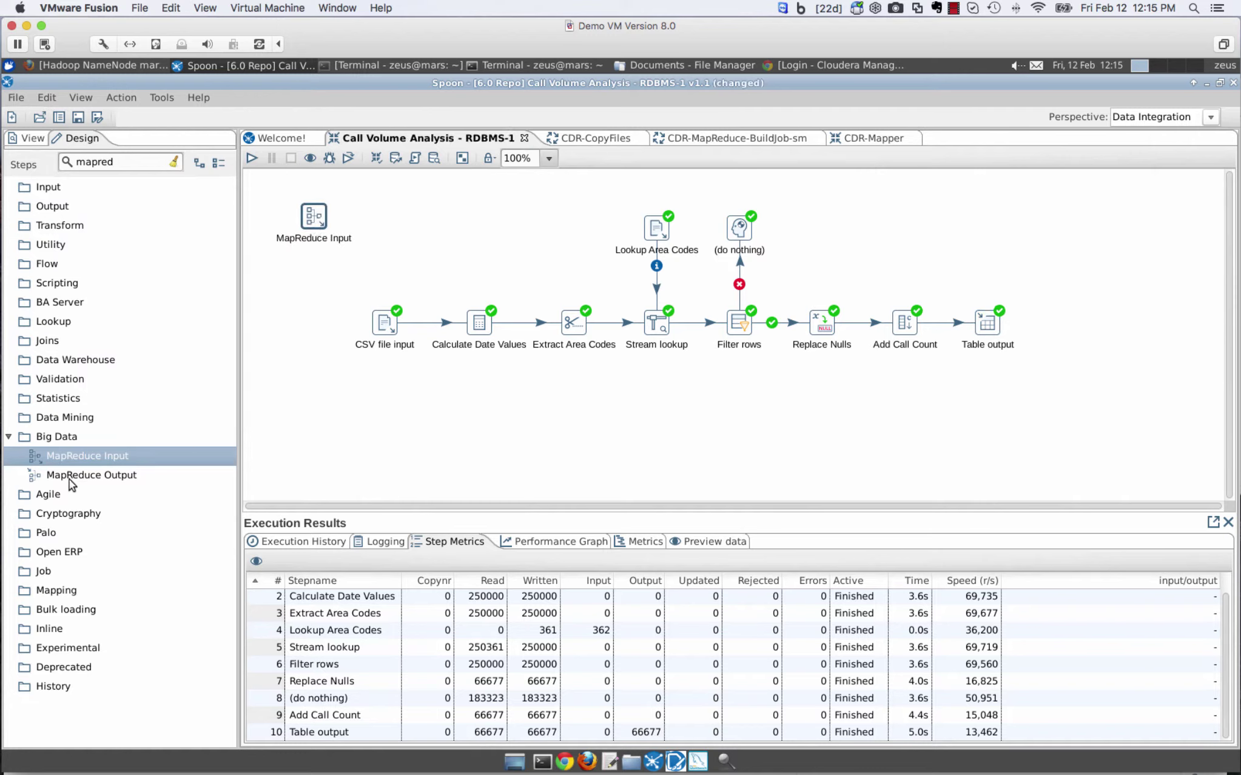
left_click_drag(68, 476, 1072, 231)
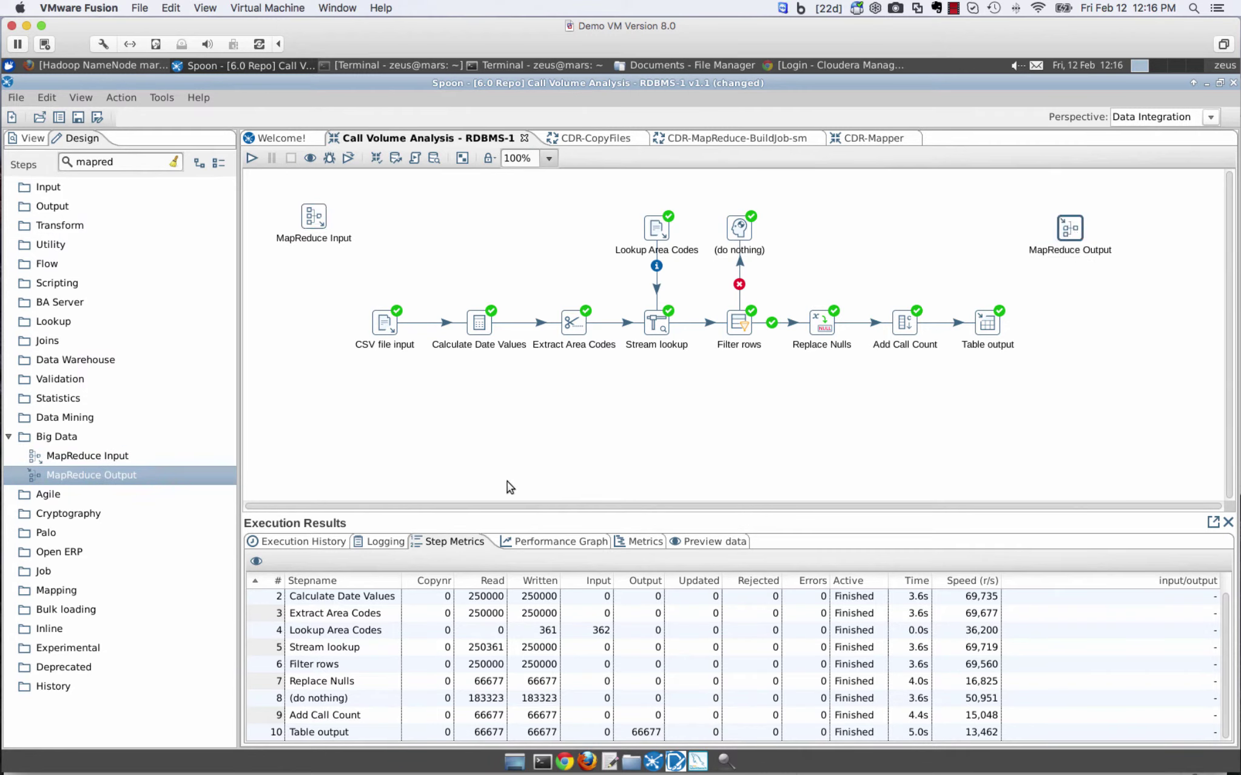
Add a Split Fields step beside CSV file input, fed by MapReduce Input
double_click(116, 162)
type("split")
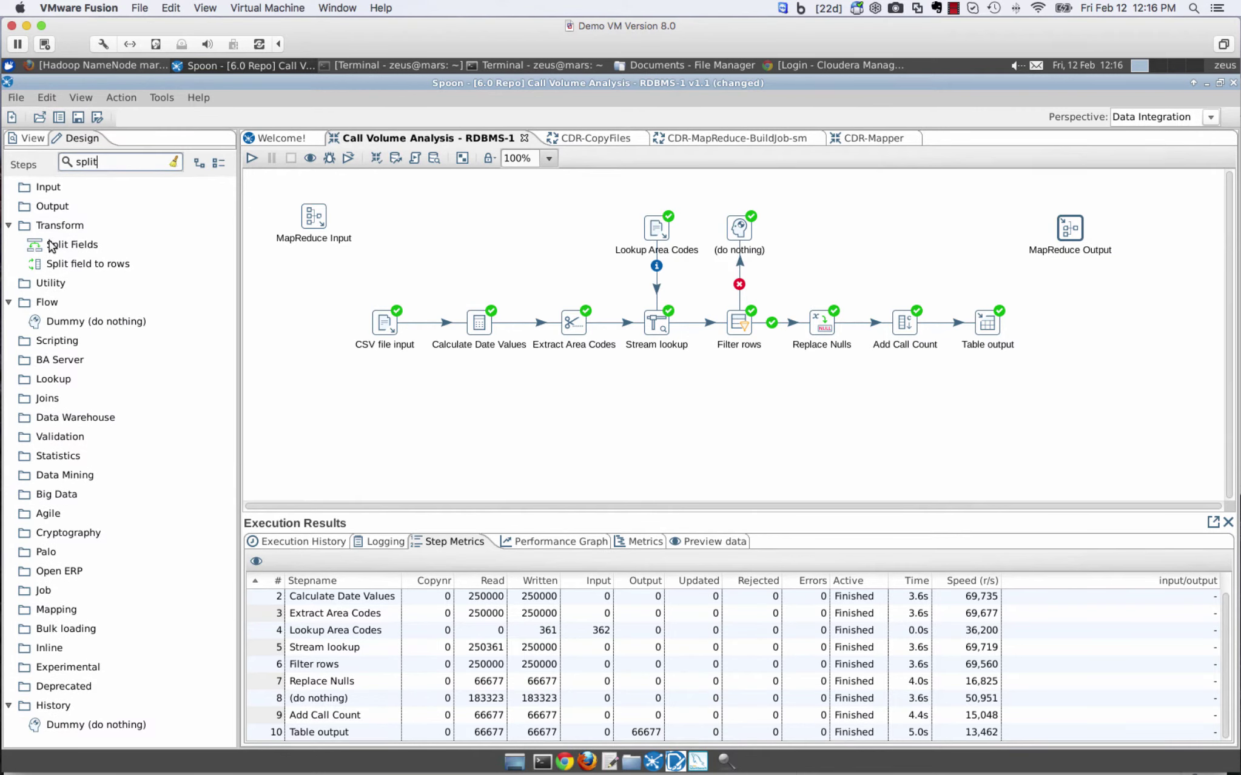
left_click_drag(50, 245, 304, 334)
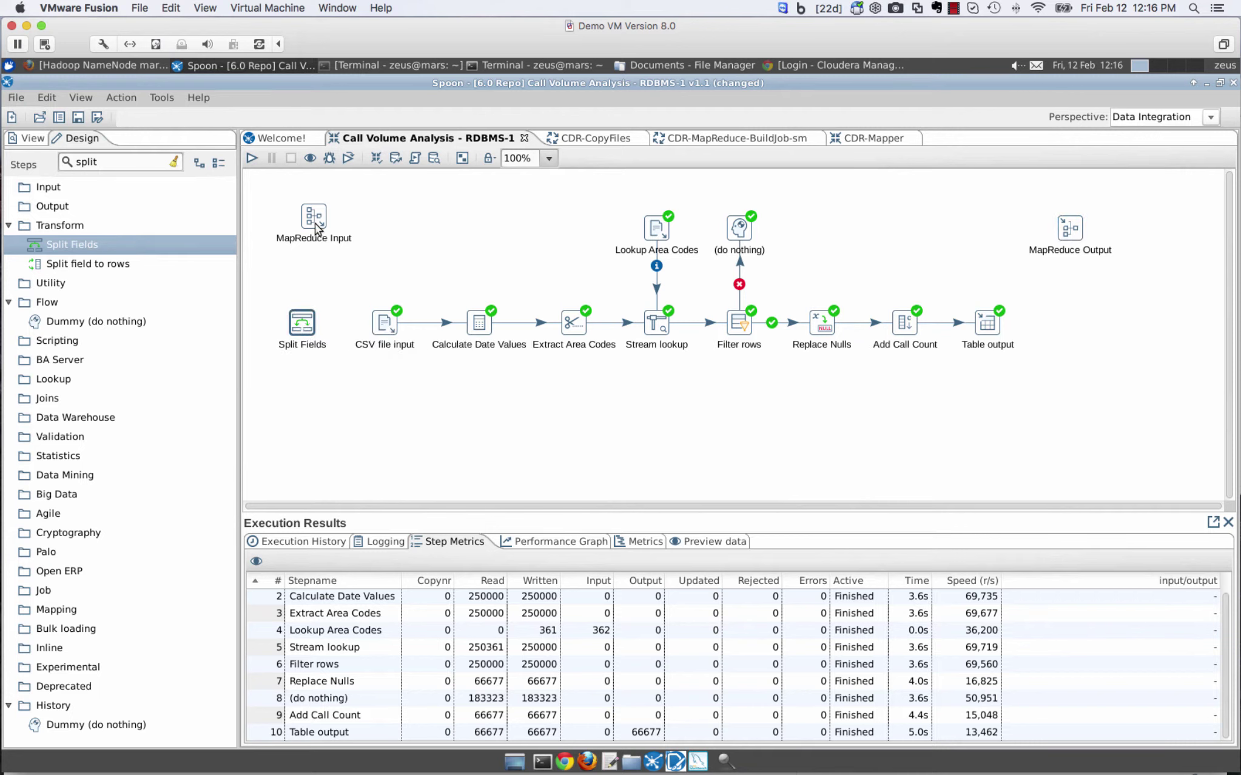
mouse_move(315, 229)
left_mouse_down()
mouse_move(307, 330)
mouse_move(384, 324)
mouse_move(322, 333)
left_mouse_up()
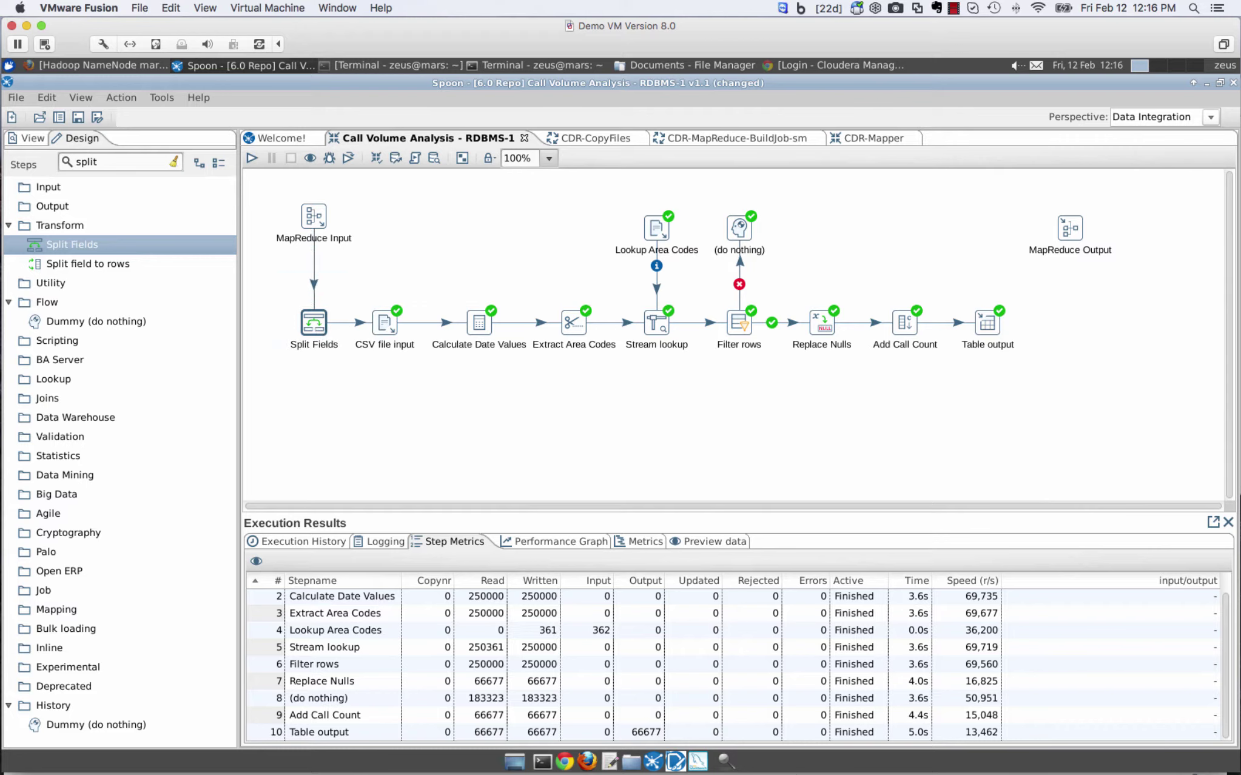
Set the MapReduce Input key and value fields to String with precision 2
left_click(308, 216)
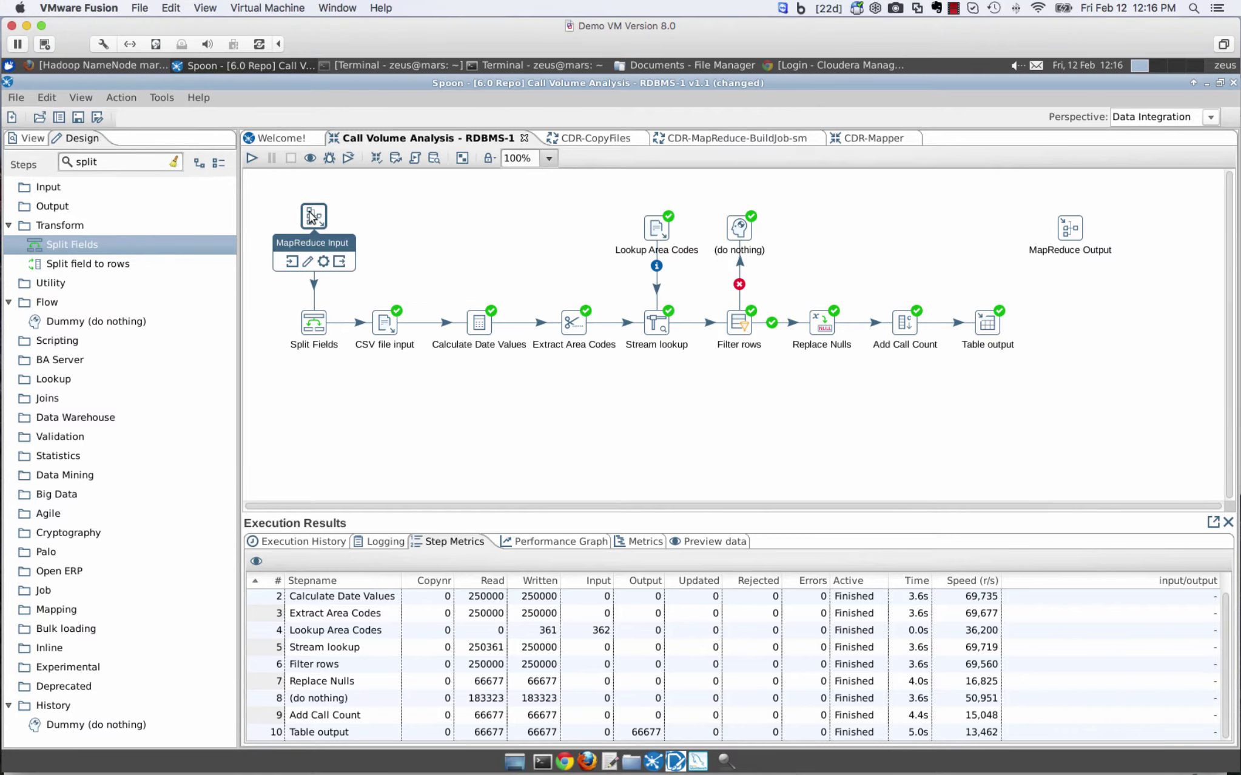
double_click(313, 216)
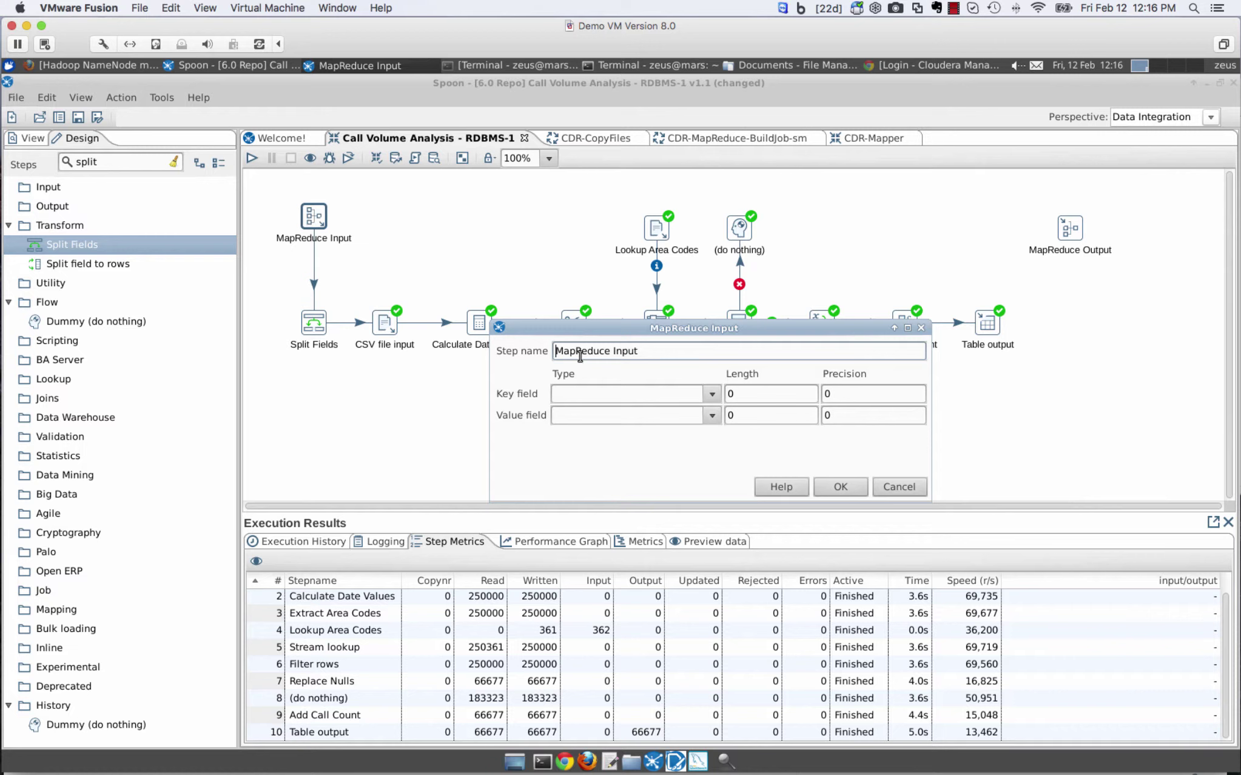
left_click(712, 394)
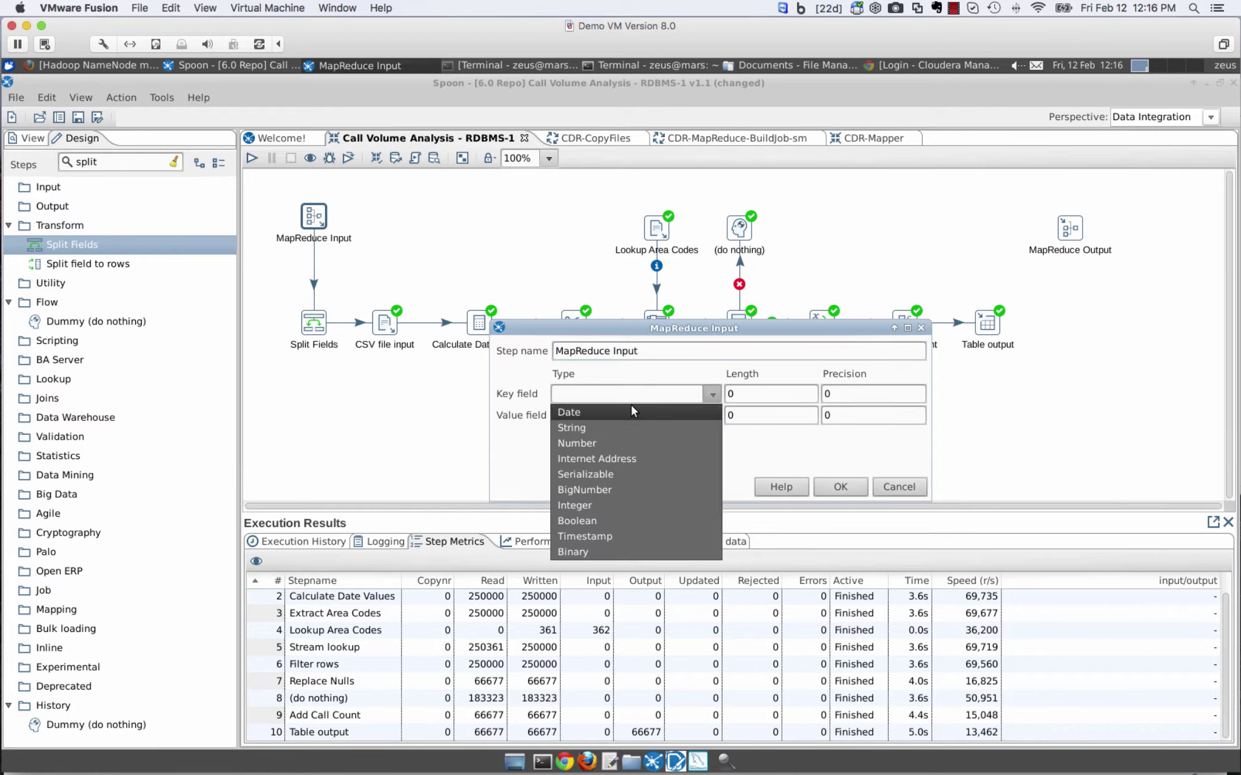
left_click(597, 426)
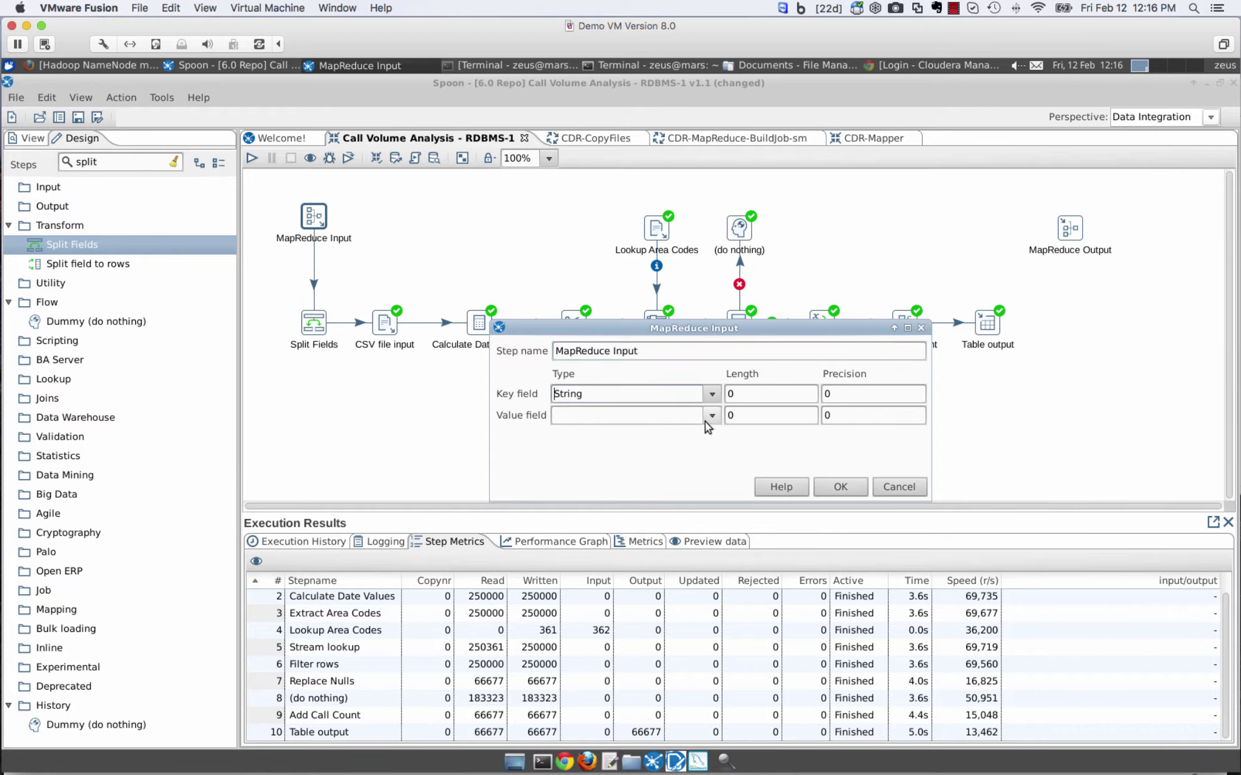
left_click(706, 417)
left_click(607, 451)
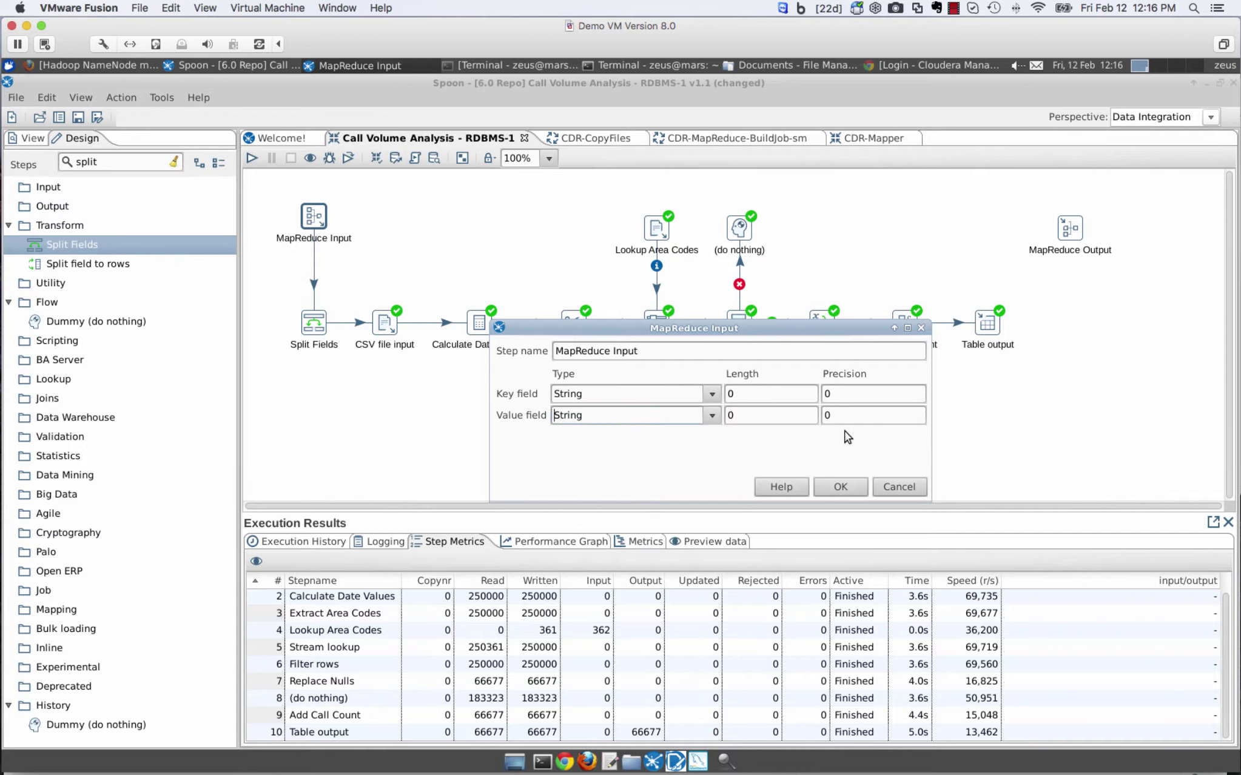
double_click(859, 393)
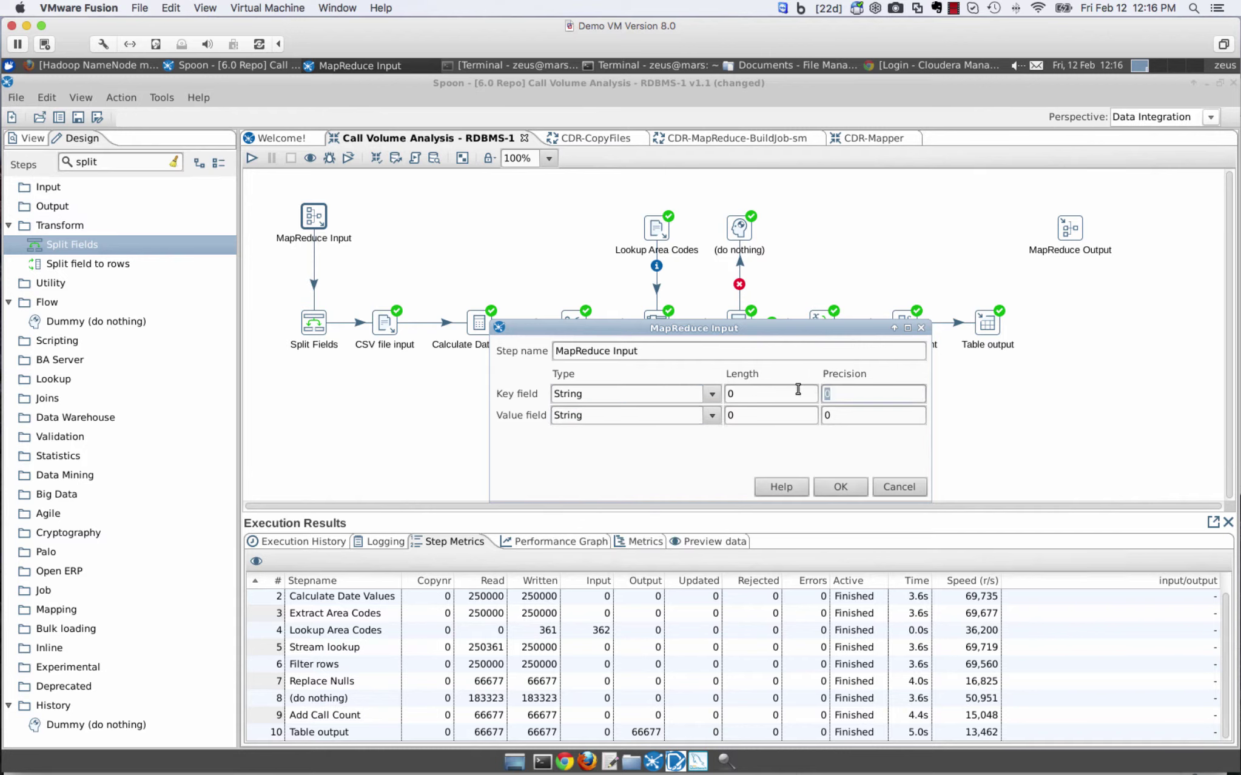
type("2")
double_click(831, 414)
type("2")
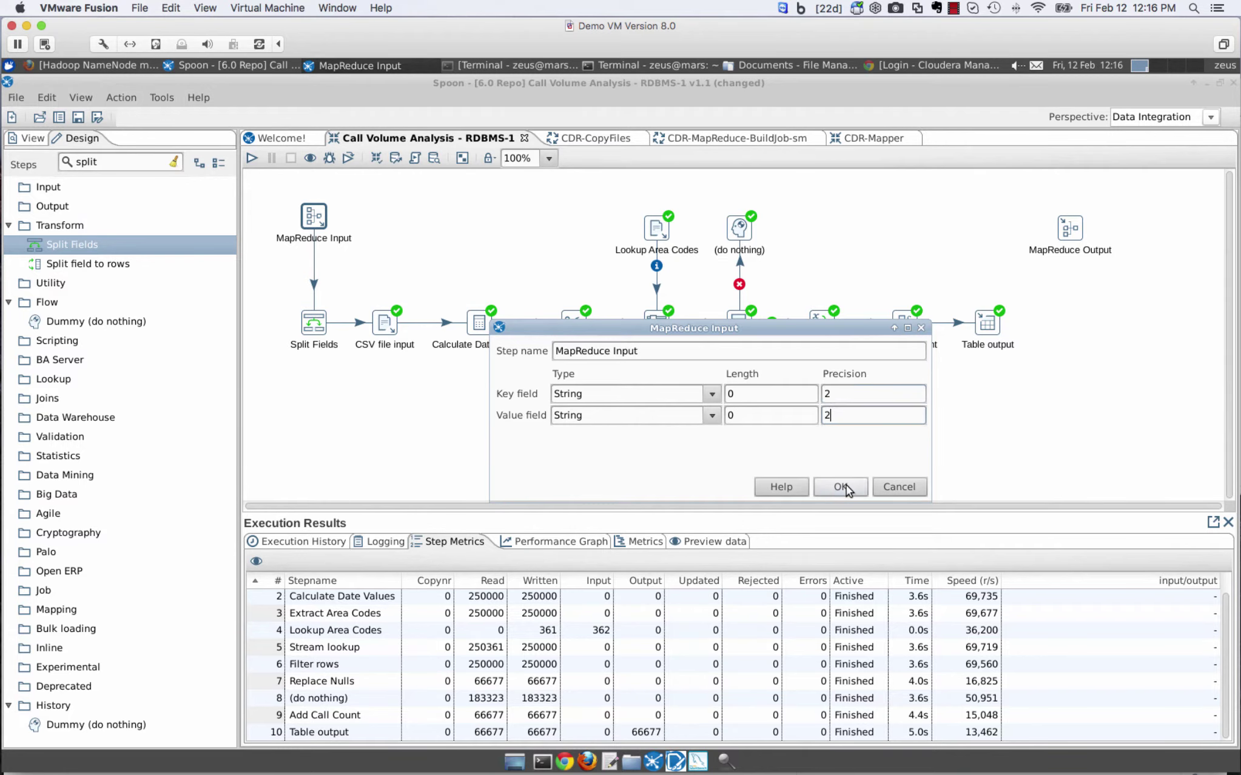
left_click(840, 487)
mouse_move(312, 322)
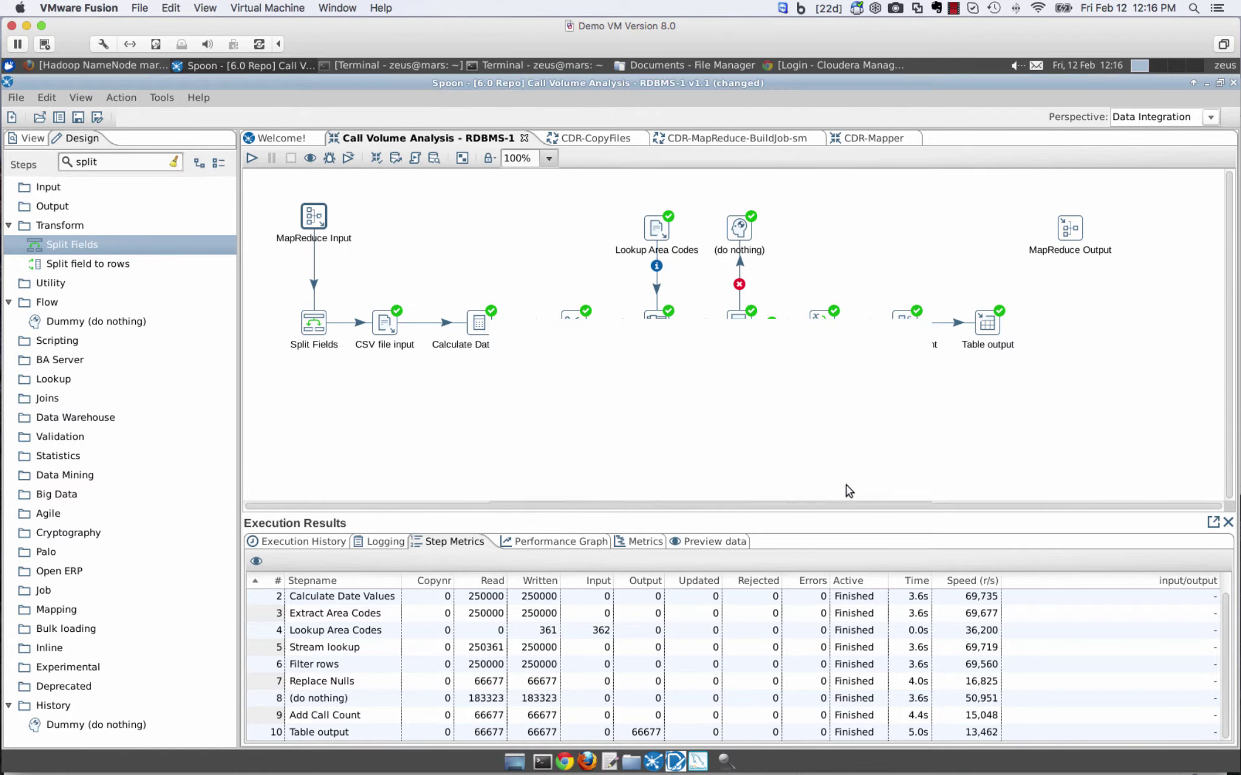
Split the value field, defining a Date field formatted yyyy/MM/dd HH:mm:ss.SSS
double_click(311, 323)
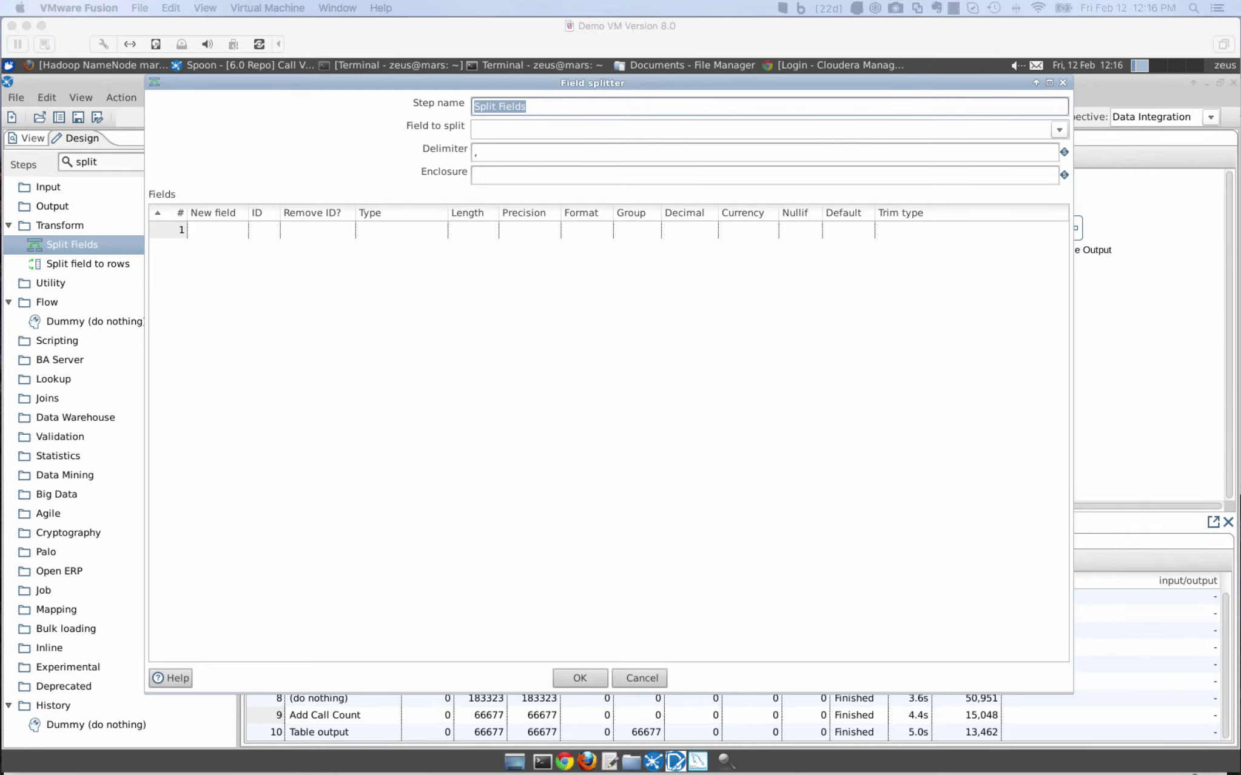
left_click(485, 131)
left_click(485, 131)
left_click(485, 165)
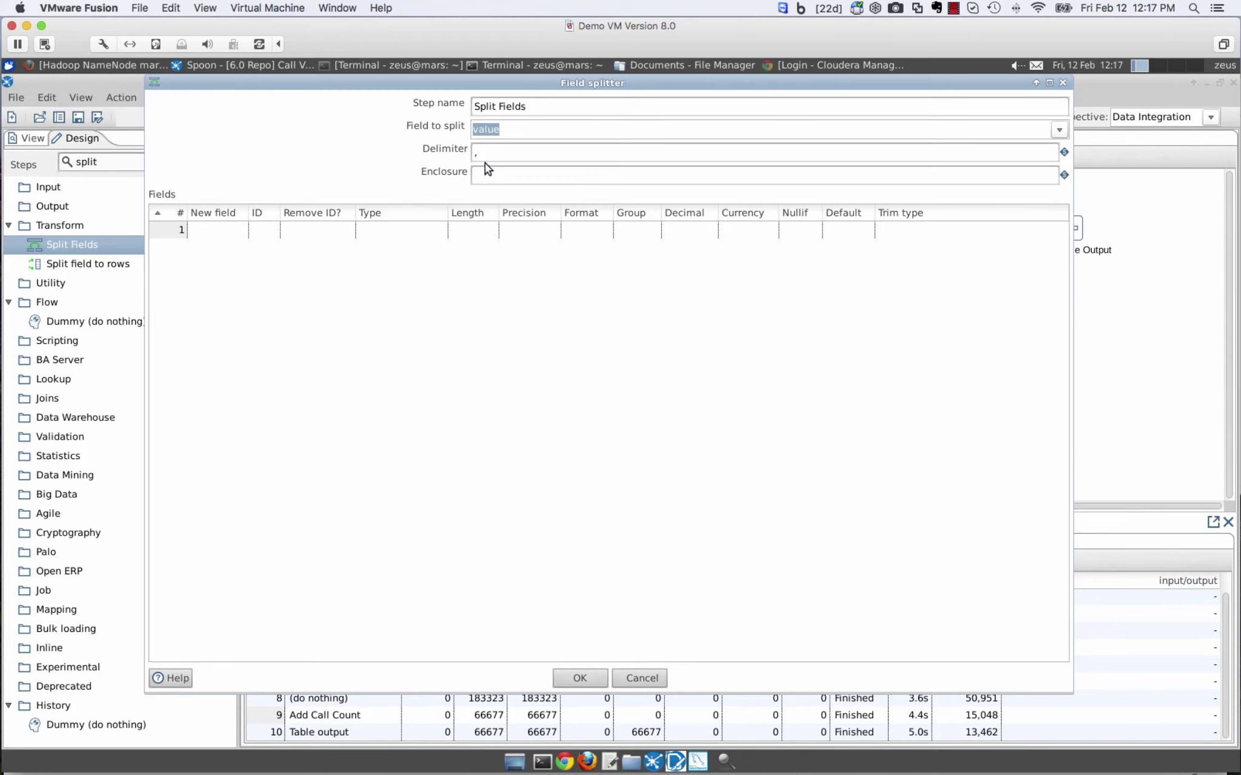
left_click(215, 233)
type("Date")
left_click(347, 227)
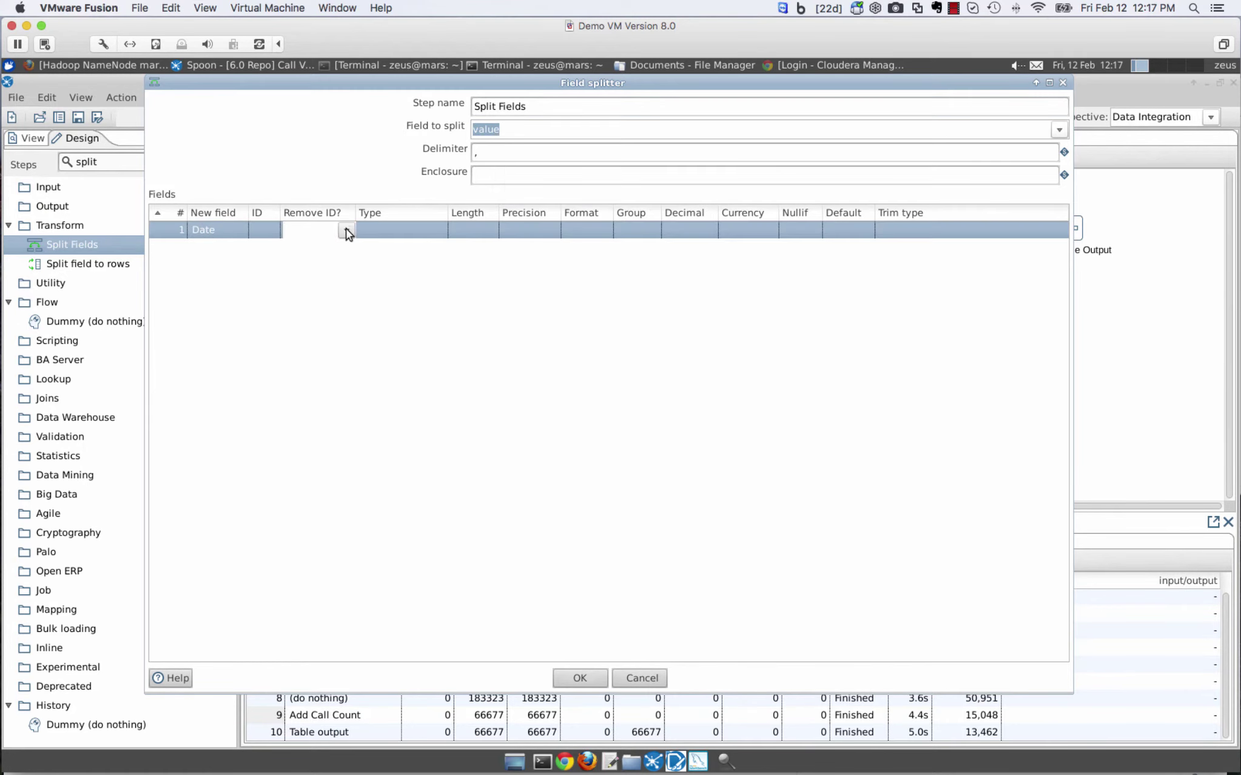
left_click(485, 227)
left_click(595, 230)
type("yyyy/MM/dd HH:mm:ss.SSS")
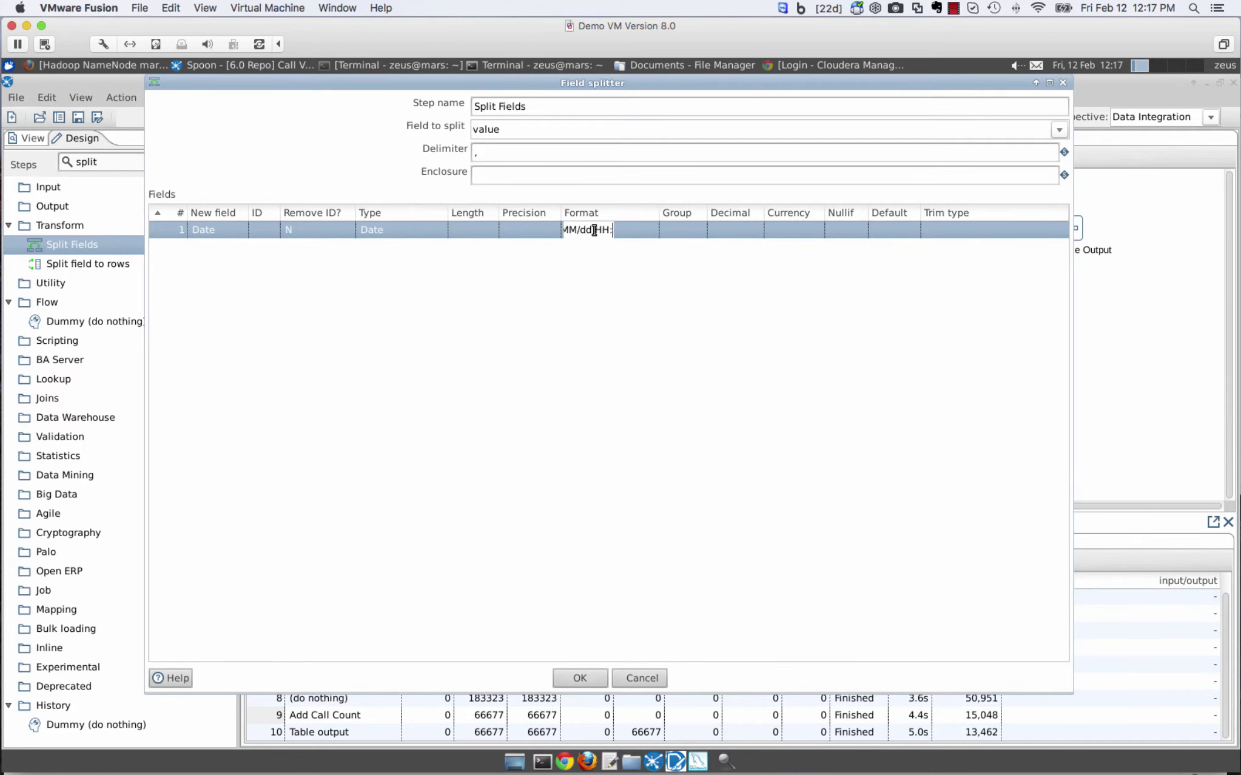
left_click(229, 246)
type("Source_Number")
Add a length-20 String Source_Number field, confirm, and select Lookup Area Codes
key("Tab")
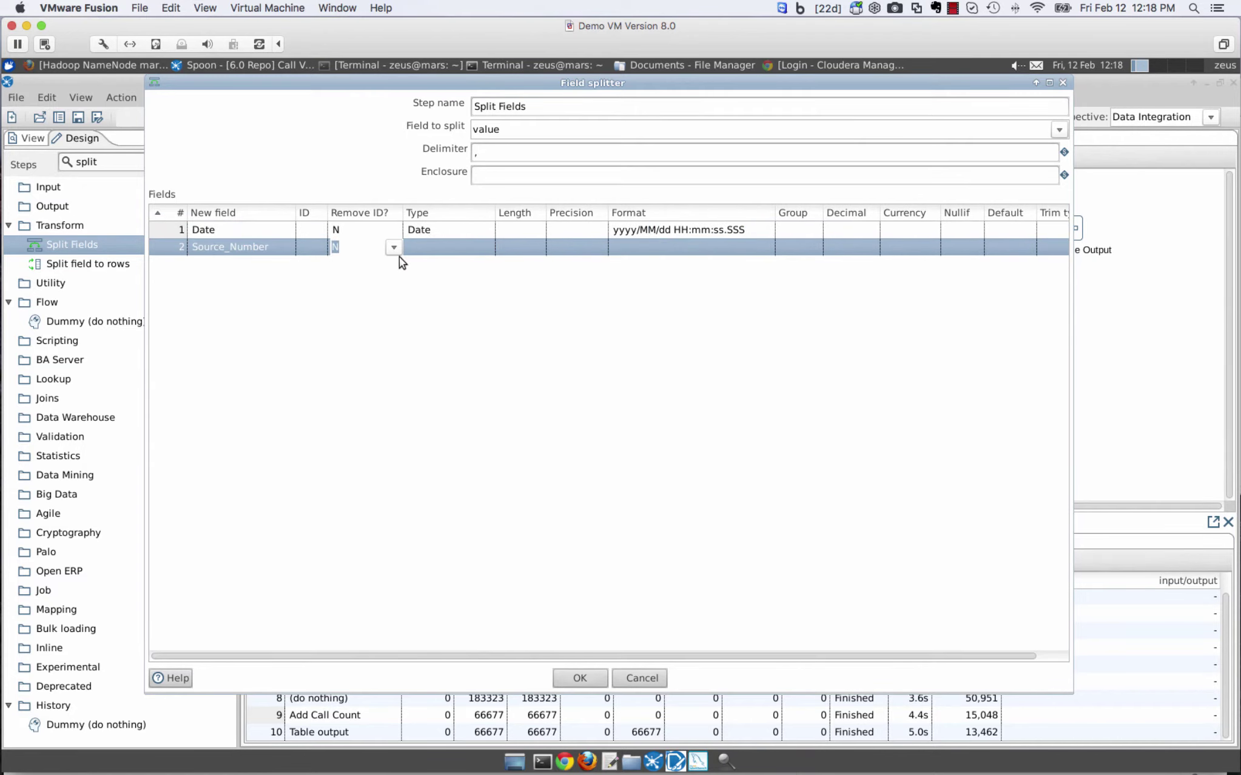
left_click(437, 247)
left_click(515, 246)
type("20")
left_click(535, 346)
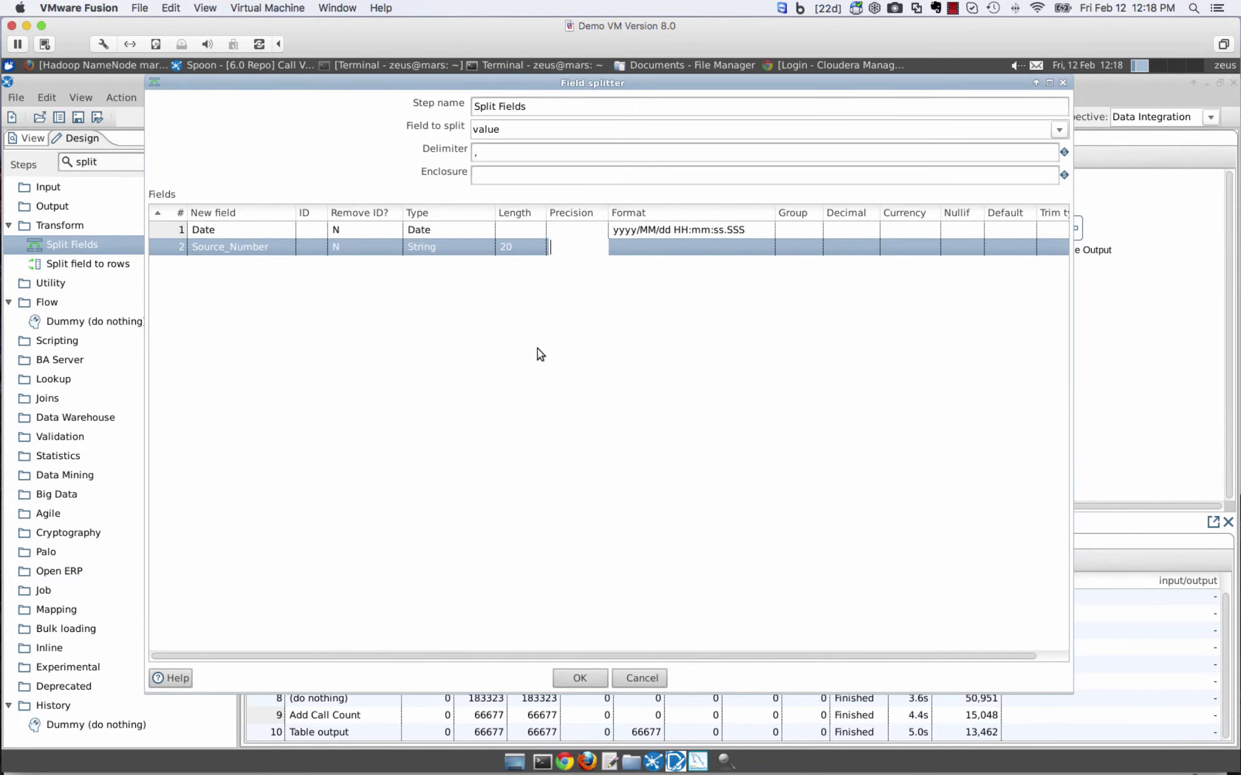
left_click(580, 678)
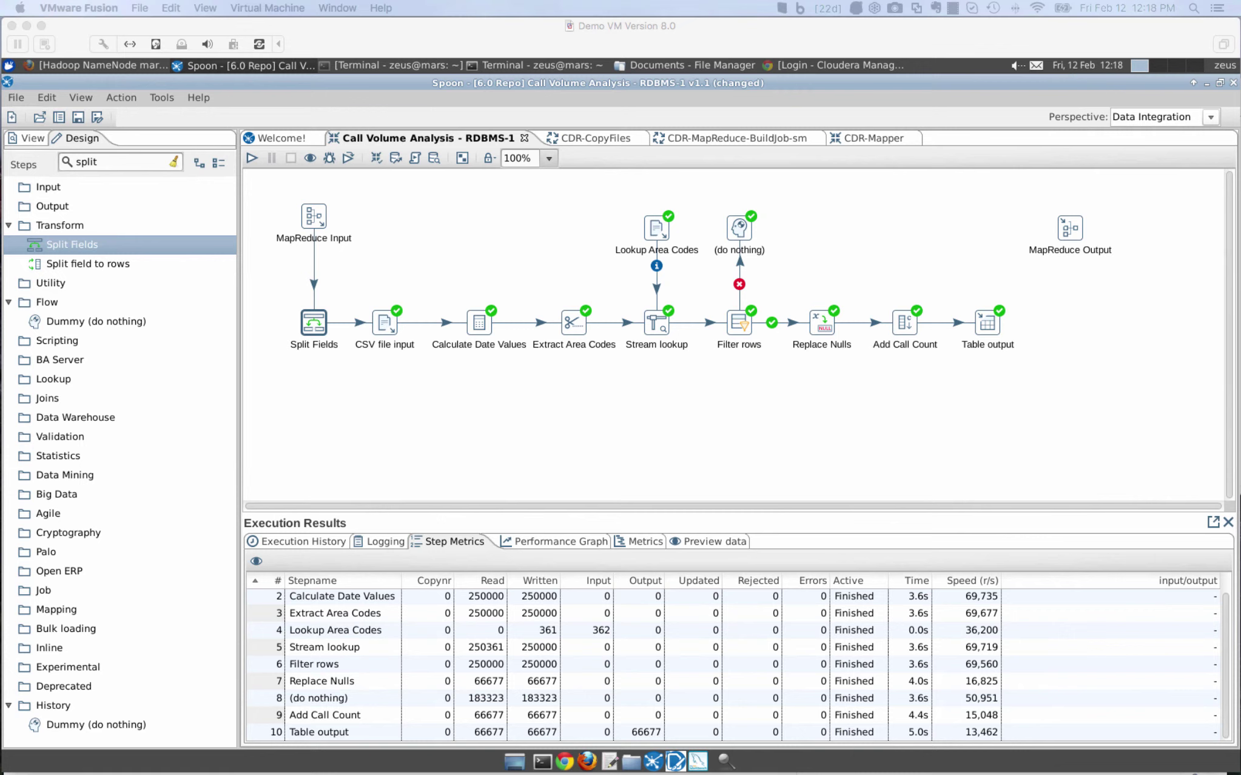
left_click(640, 242)
mouse_move(657, 229)
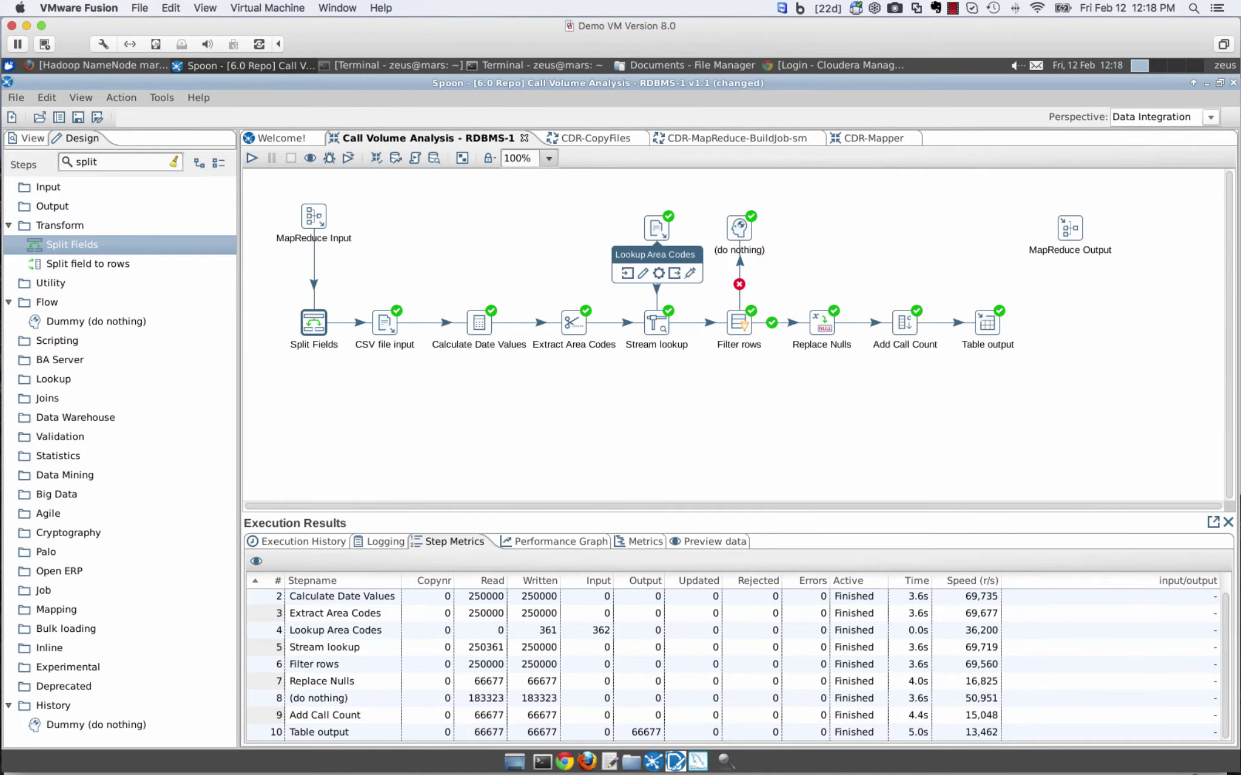
Place a Hadoop File Input step and connect it into Stream lookup
left_click_drag(100, 162, 36, 161)
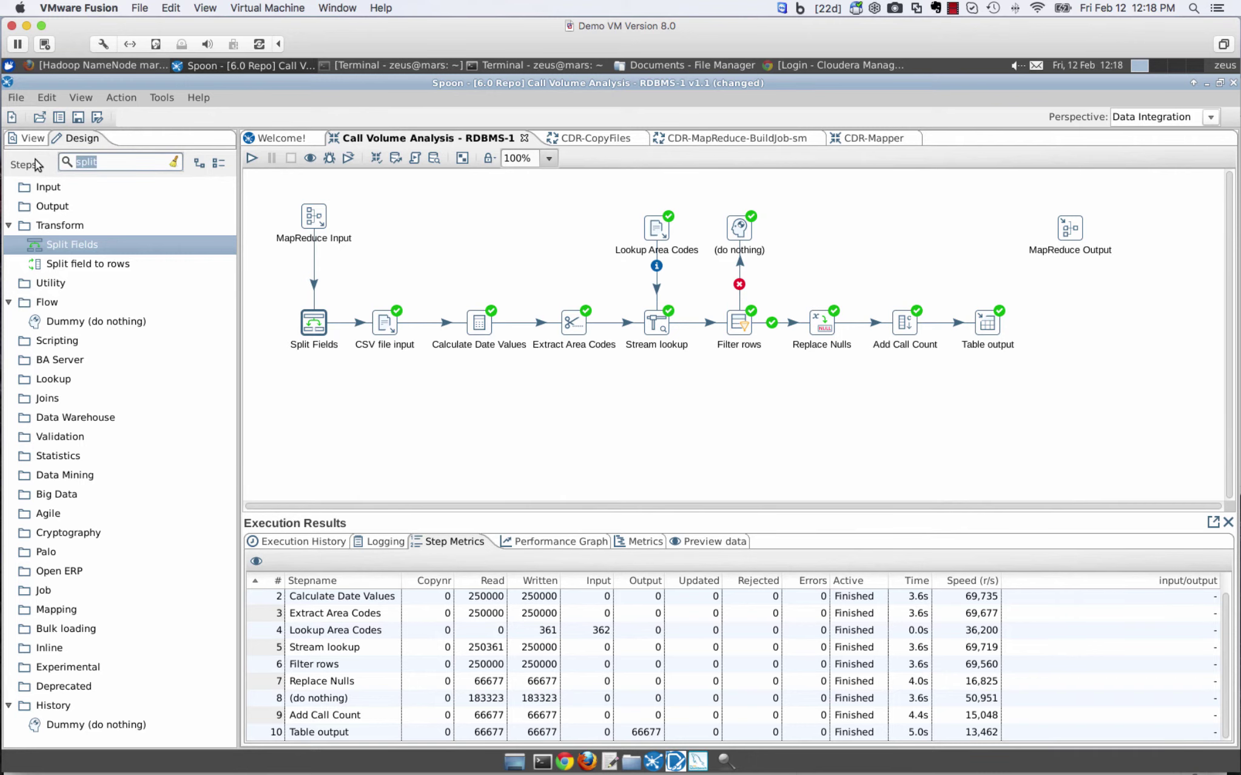
type("hadoop")
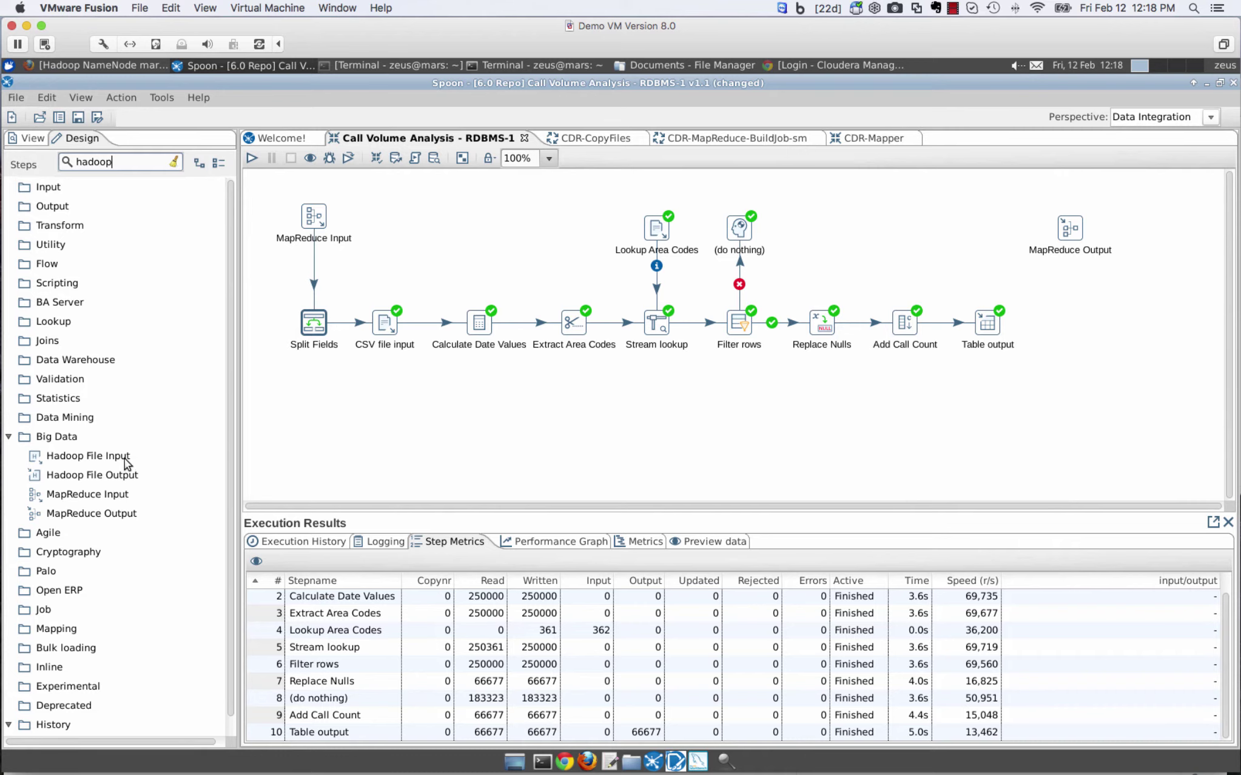
left_click_drag(122, 459, 677, 233)
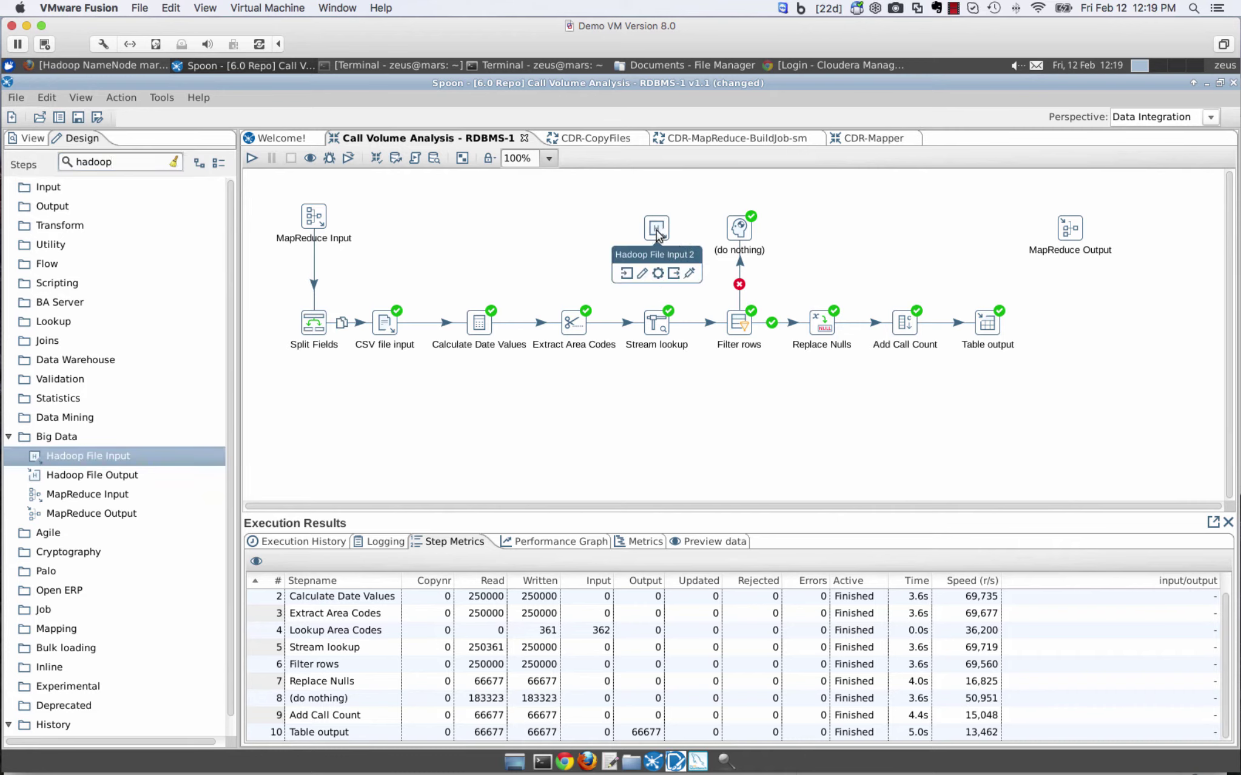
left_click_drag(656, 230, 655, 316)
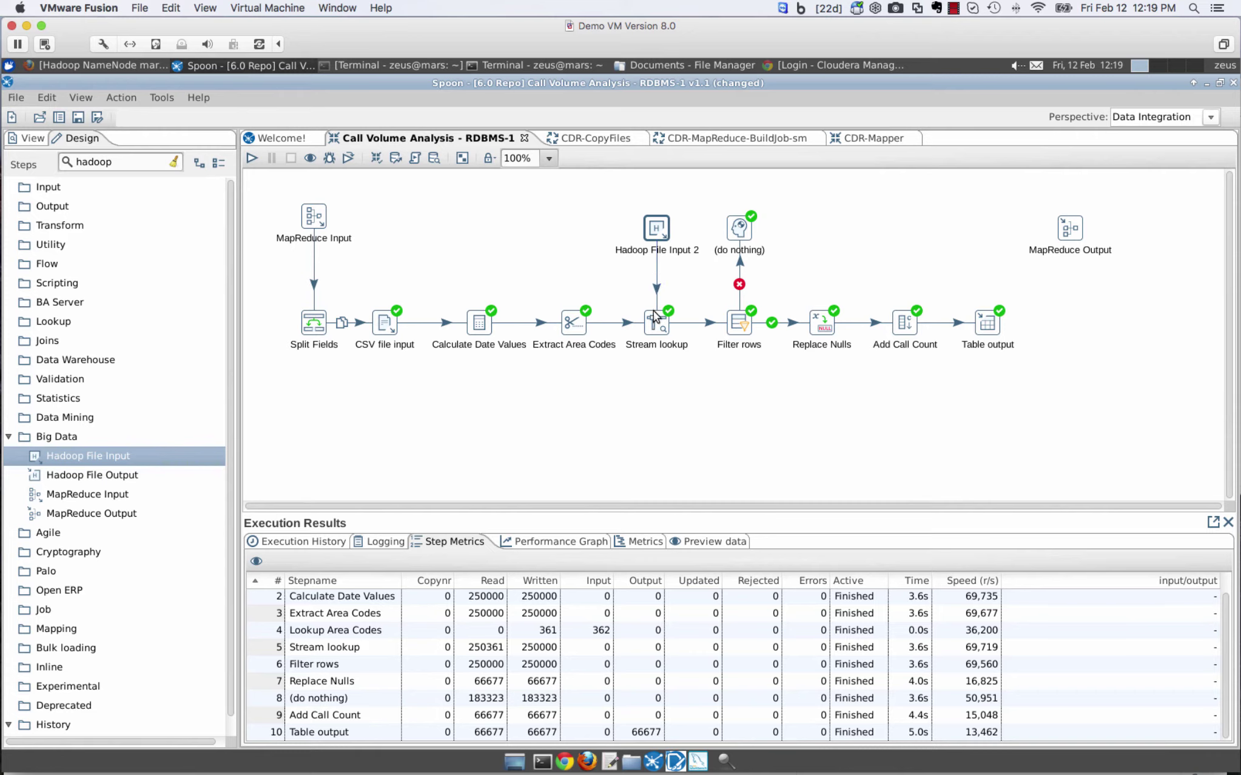
Rename the step and point it at required file hdfs://localhost:8020/callrecords/reference/areacodes.csv
double_click(658, 228)
key("End")
key("BackSpace")
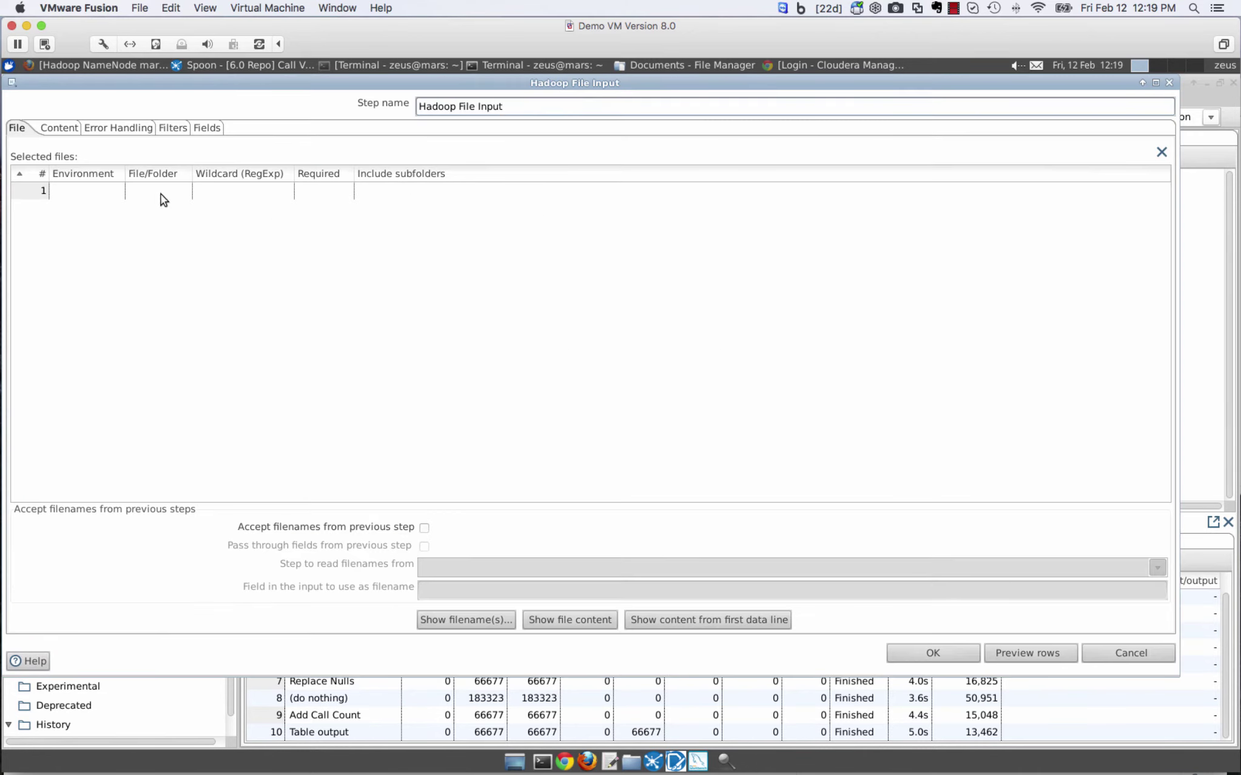
left_click(154, 191)
left_click(153, 191)
type("hdfs://localhost")
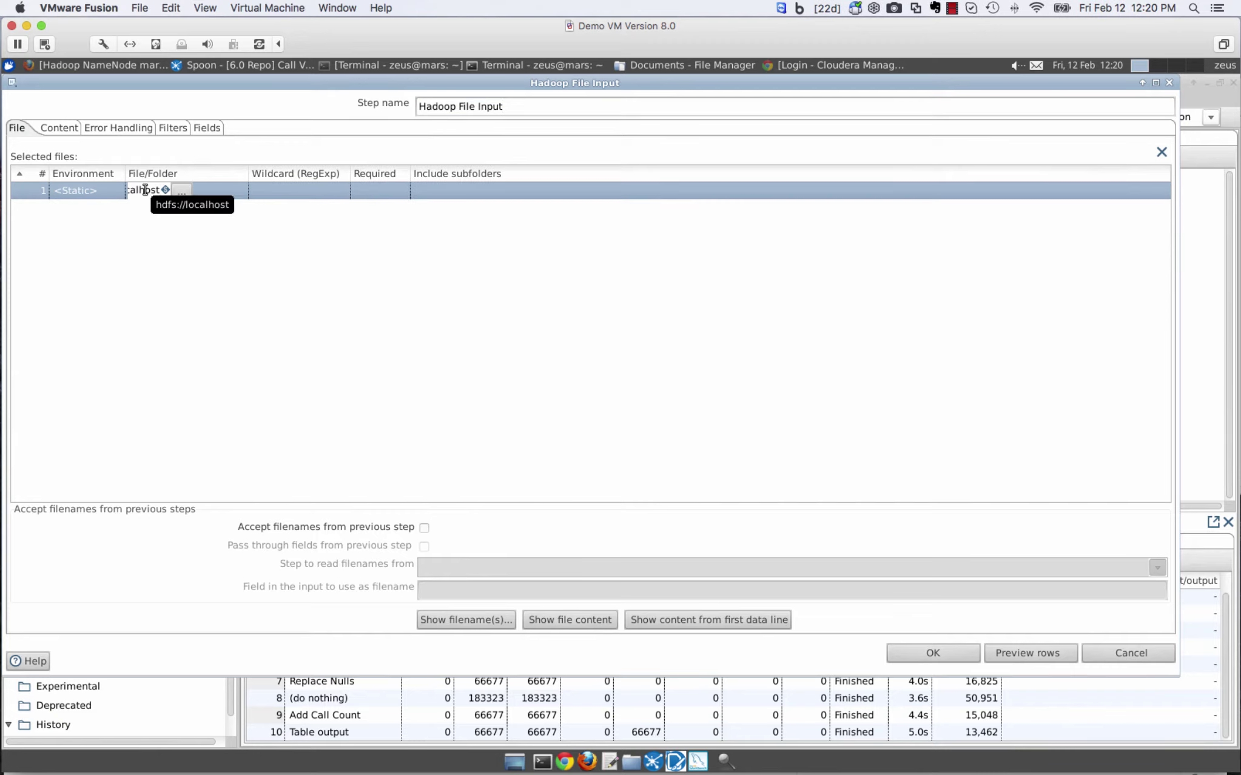
type(":8020/callrecords/reference/areacodes.csv")
key("Return")
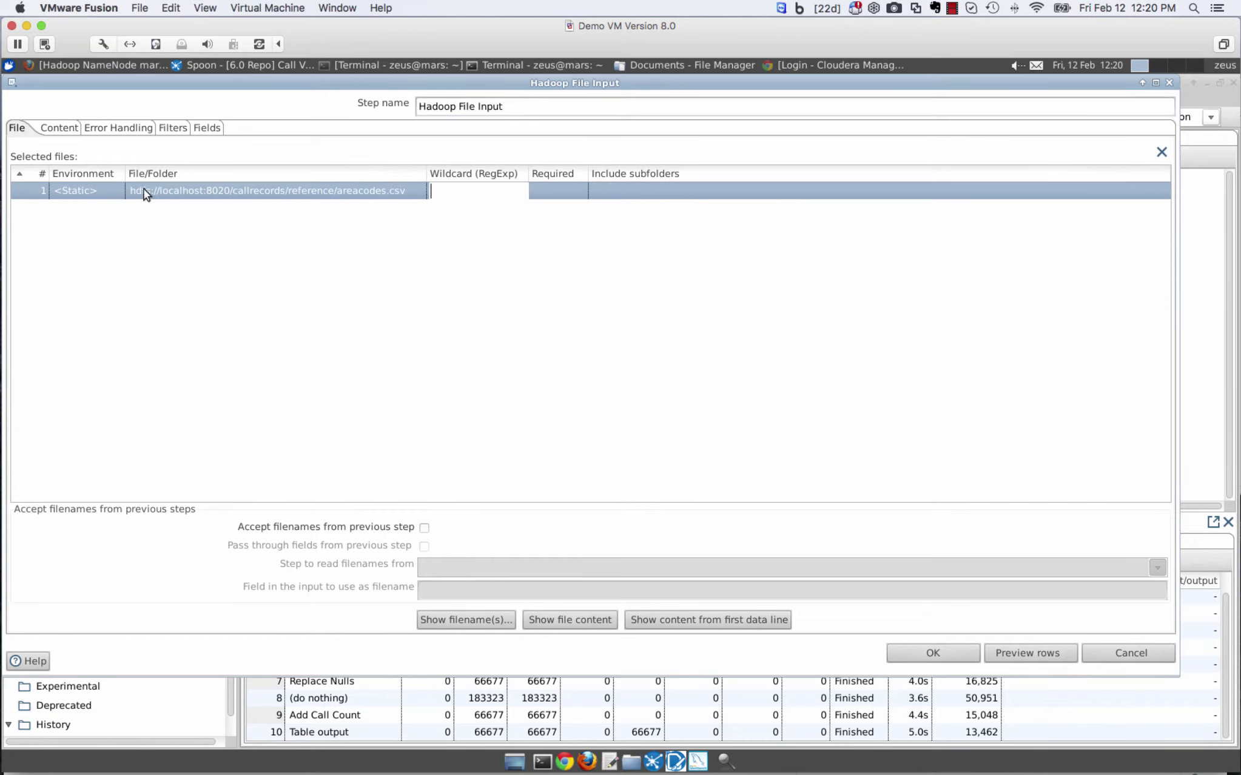
left_click(580, 194)
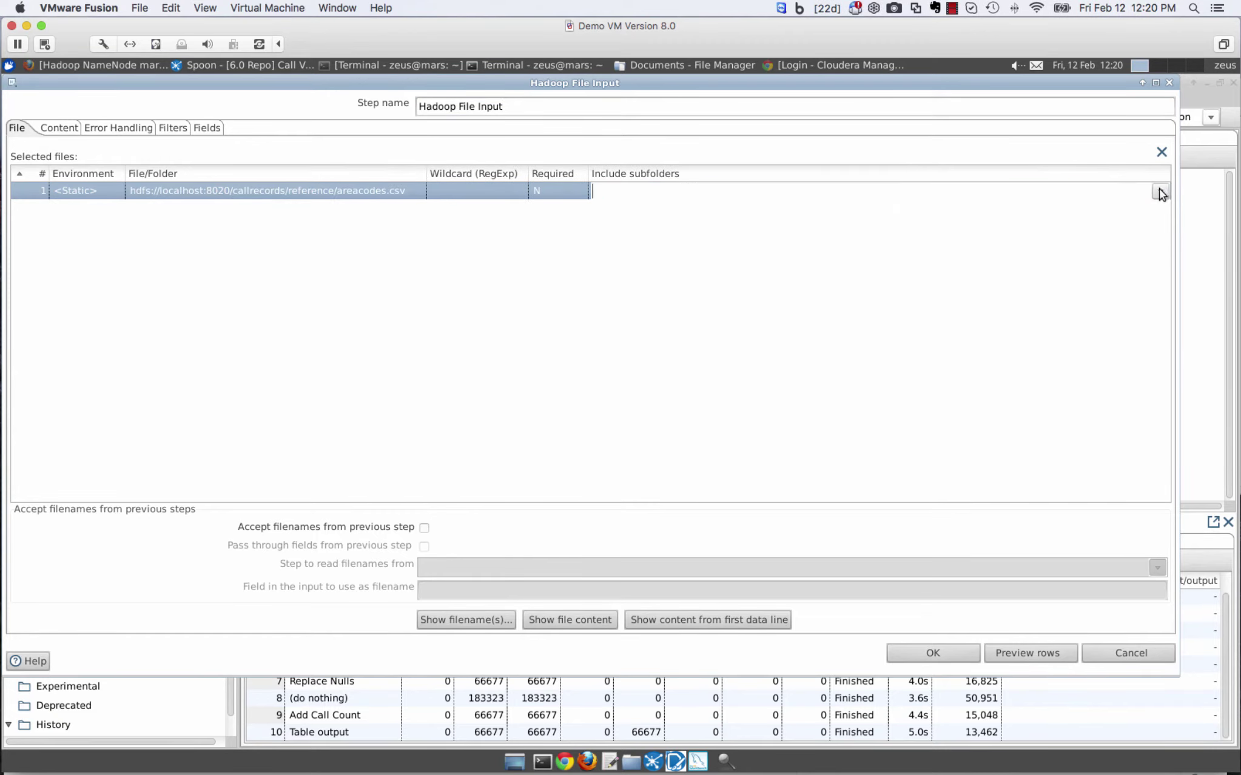
Detect the Area_Code, State, Country and Time_Zone fields from the file and confirm
left_click(207, 127)
left_click(621, 618)
type("1000")
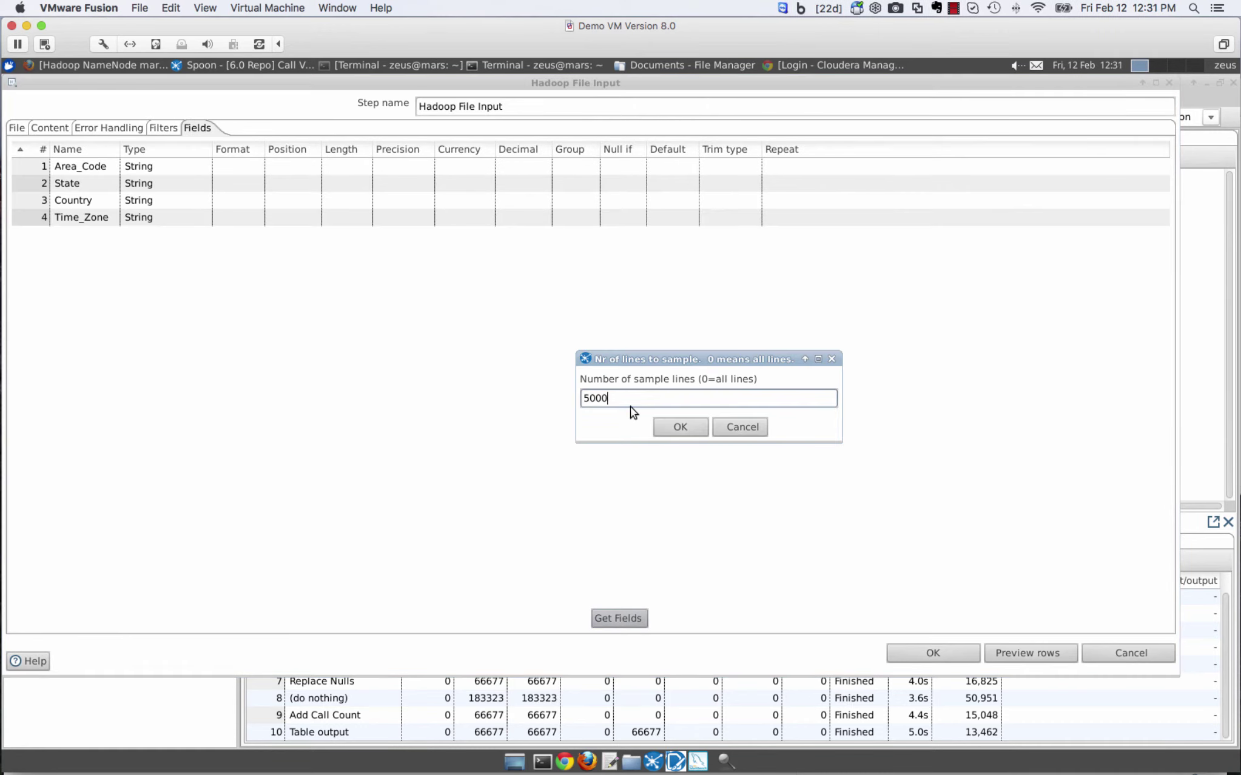
key("Return")
left_click(630, 682)
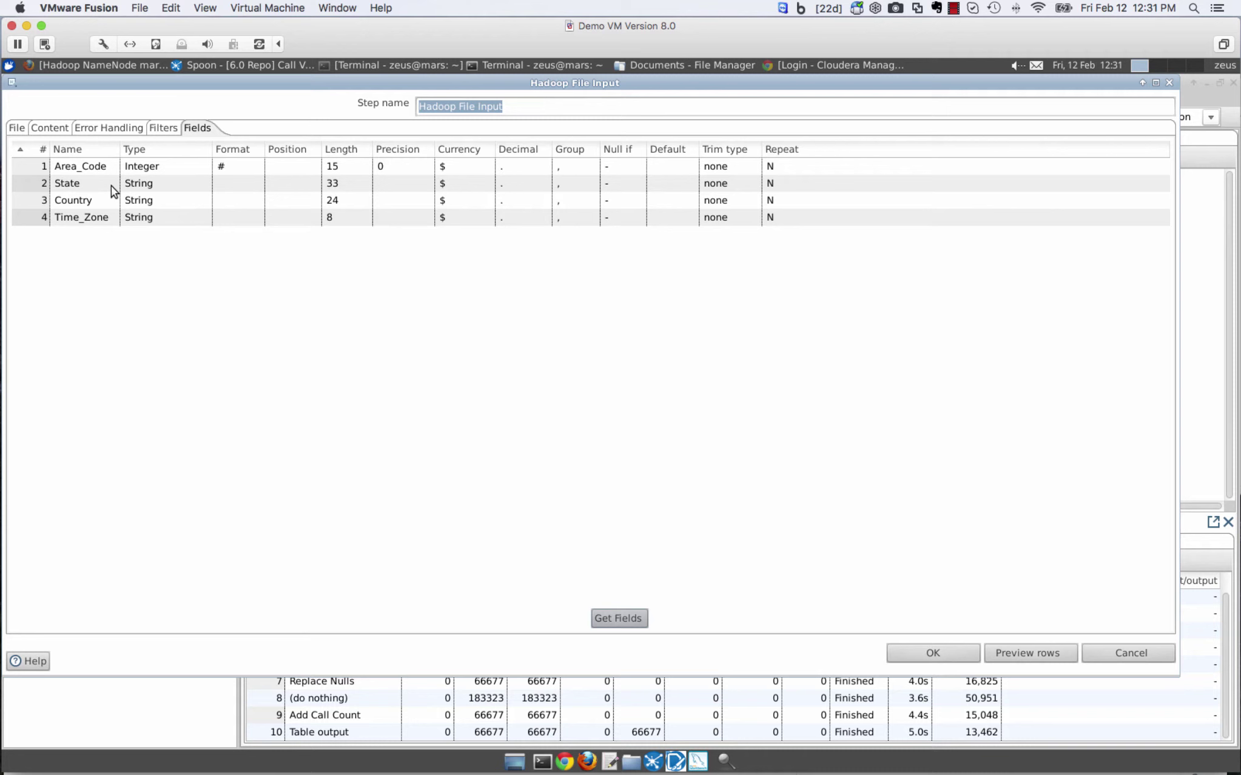
key("Return")
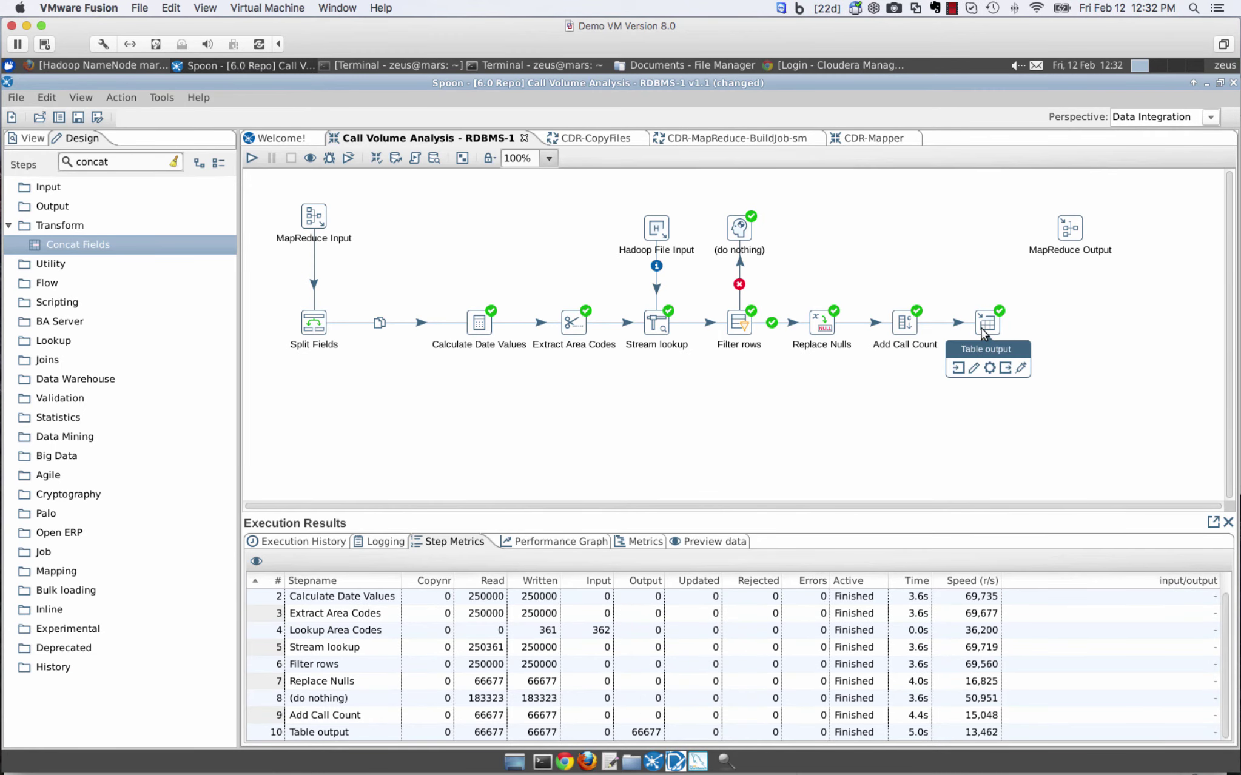
Delete Table output, then add Concat Fields and connect Add Call Count to it
key("Delete")
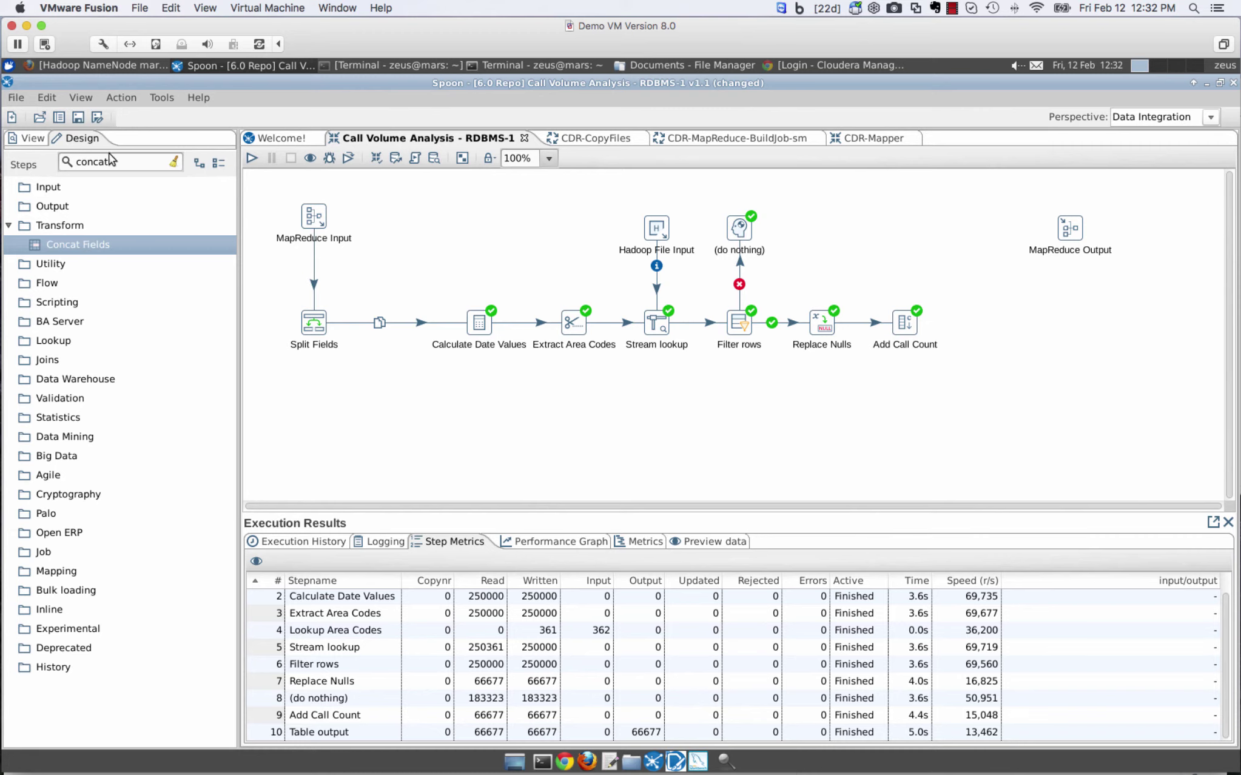
left_click_drag(112, 160, 47, 161)
type("concat")
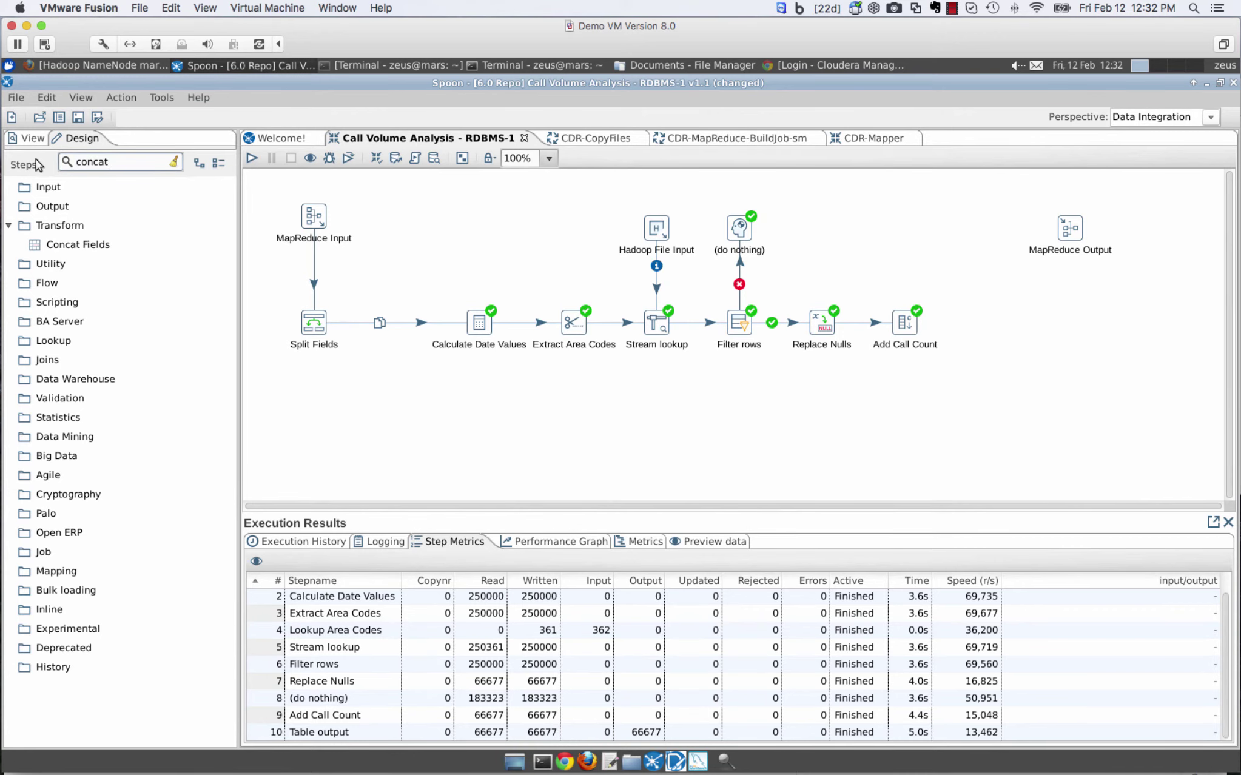
left_click_drag(104, 249, 1011, 323)
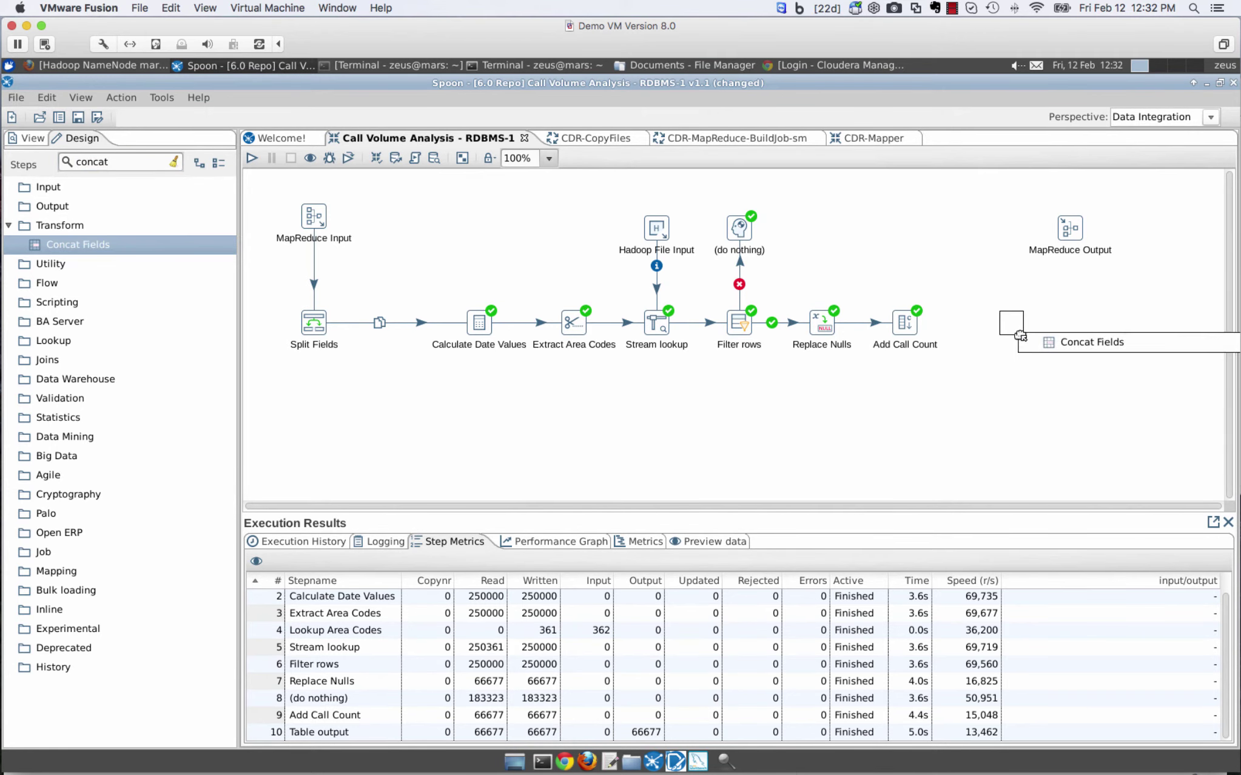
mouse_move(905, 322)
left_mouse_down()
mouse_move(1011, 322)
mouse_move(1066, 230)
mouse_move(1011, 233)
left_mouse_up()
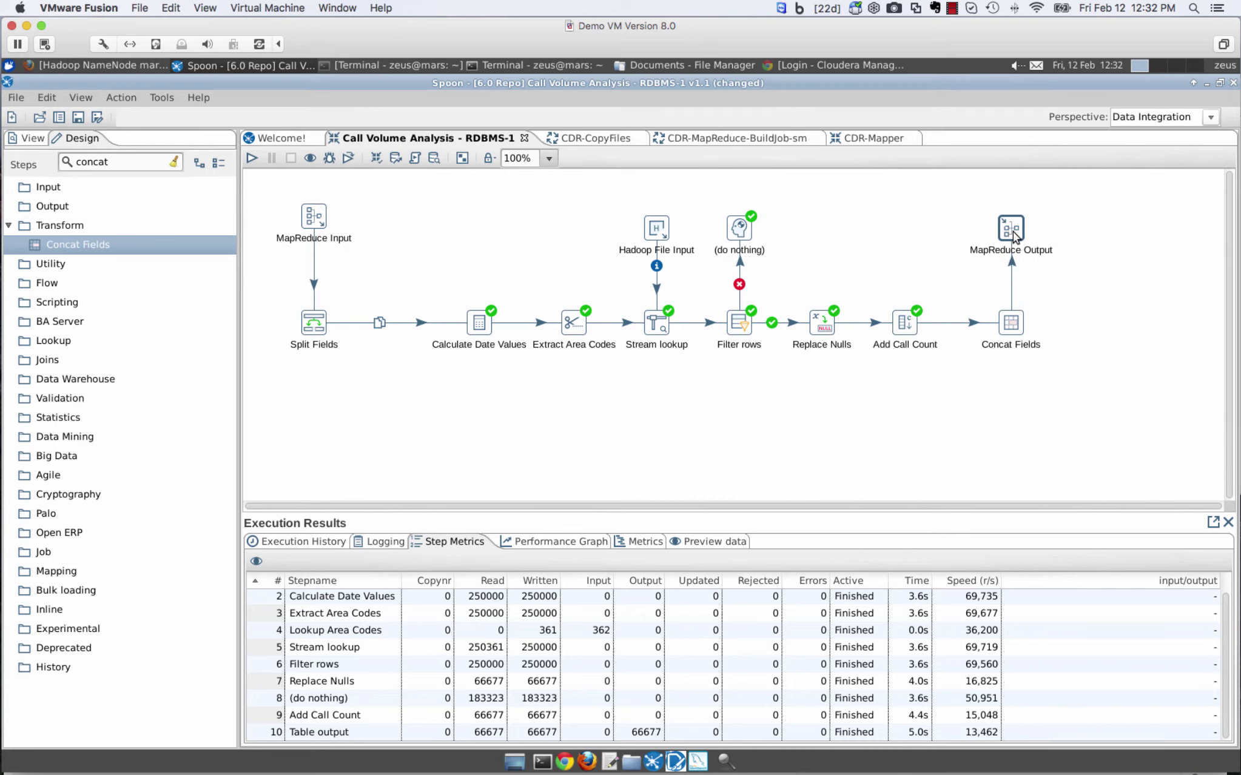
Give Concat Fields target field 'value', a comma separator, and all eleven incoming fields
double_click(1012, 323)
left_click(521, 130)
type("value")
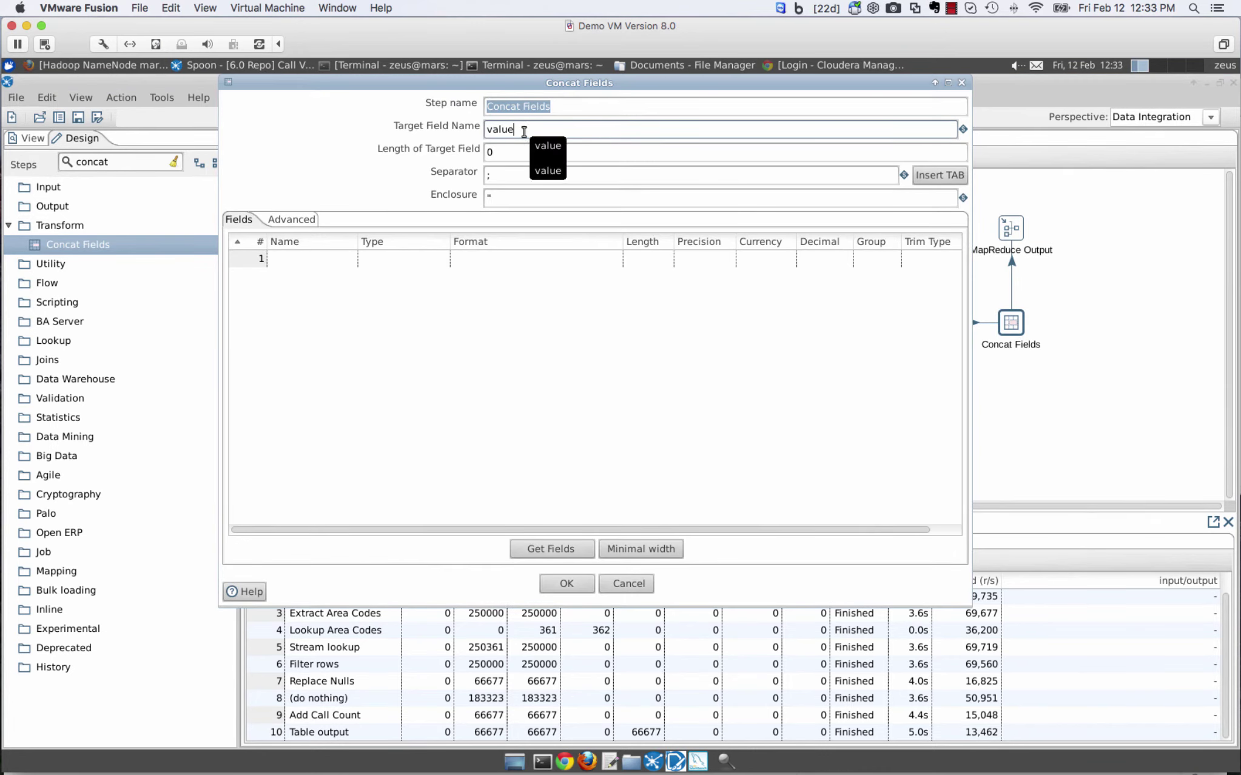
left_click(528, 175)
type(",")
left_click(551, 549)
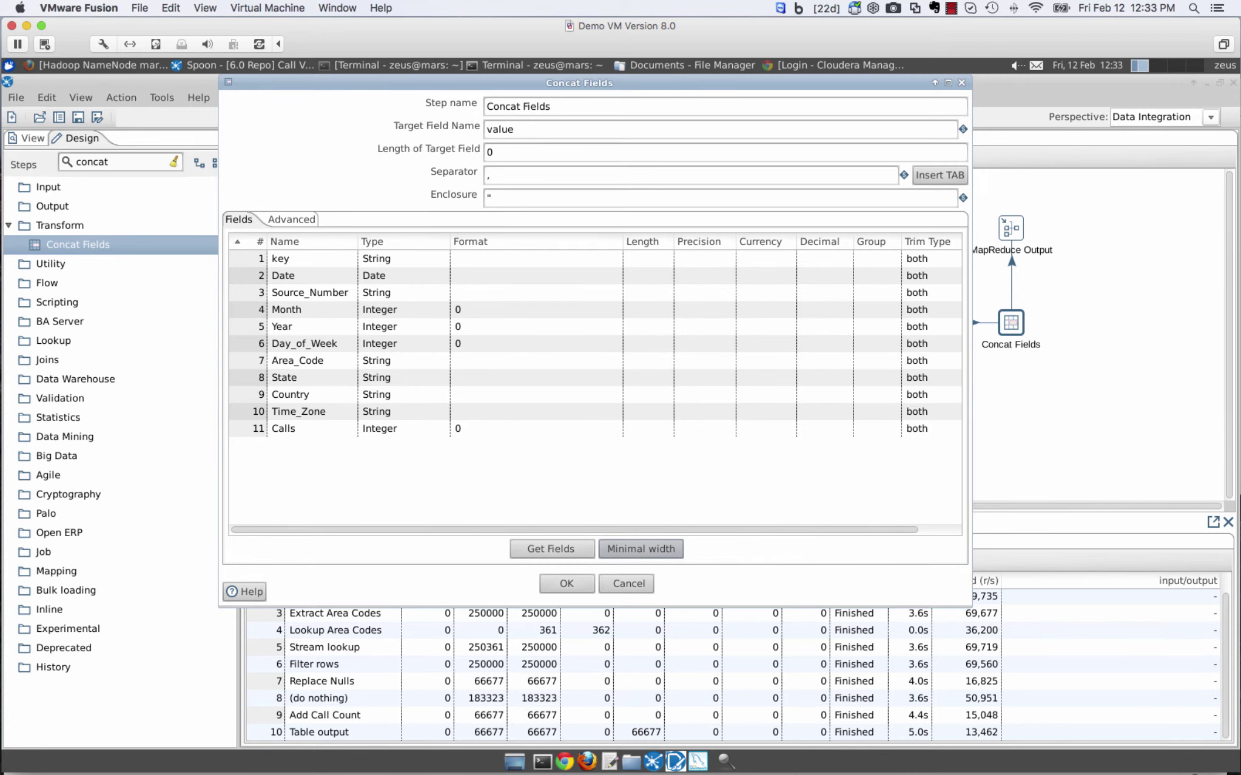
left_click(566, 584)
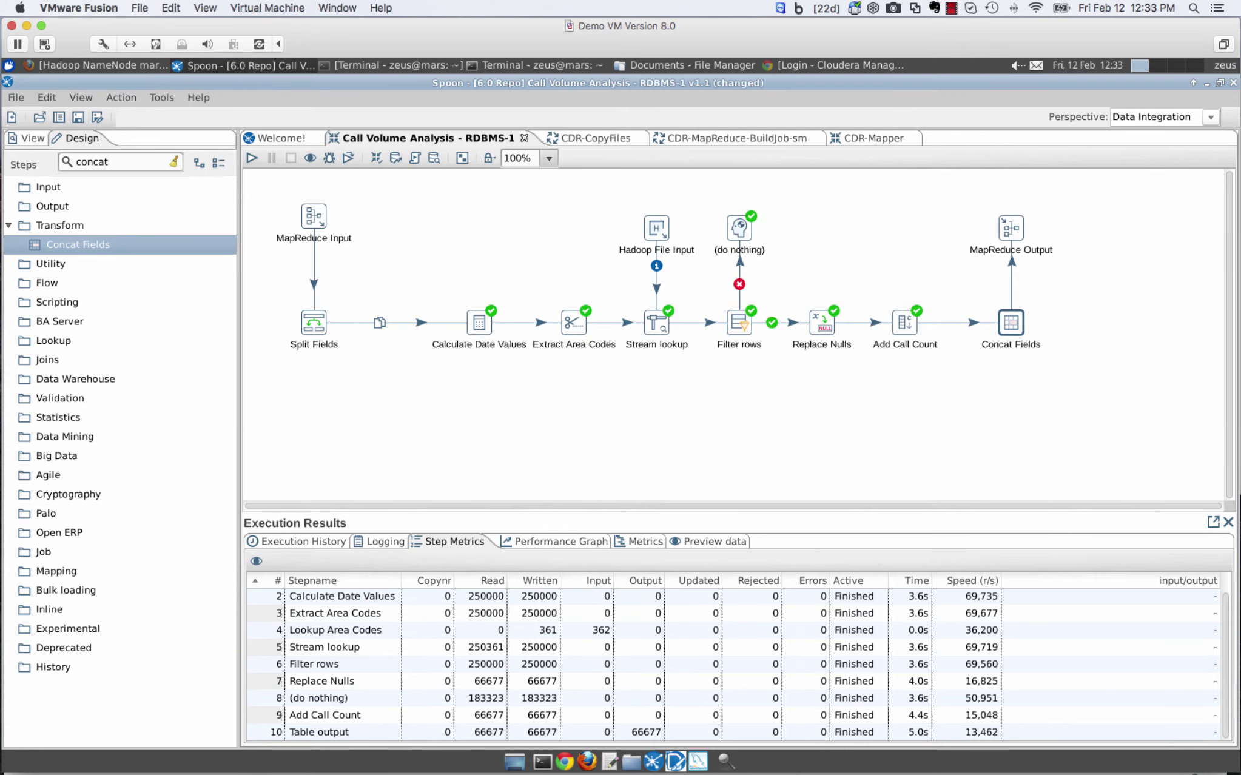
Set the MapReduce Output key field to Calls and the value field to value
double_click(1015, 238)
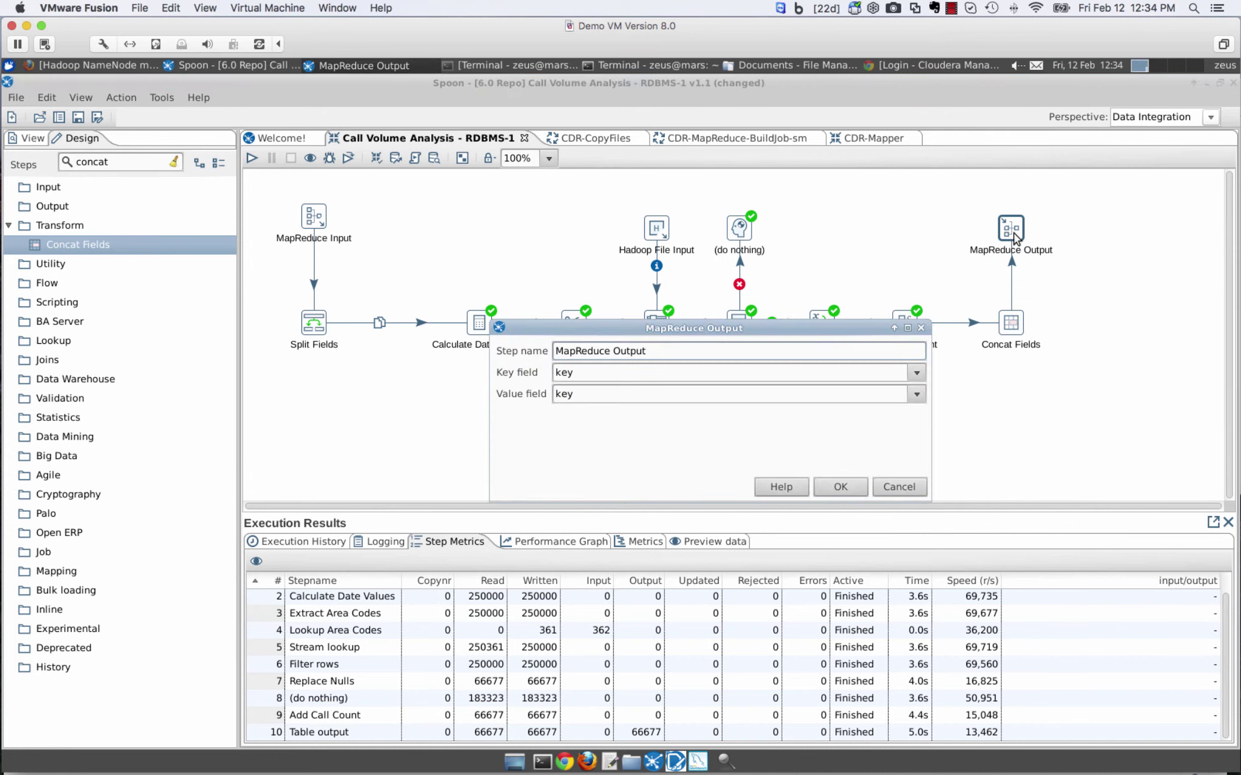
left_click(911, 373)
left_click(593, 546)
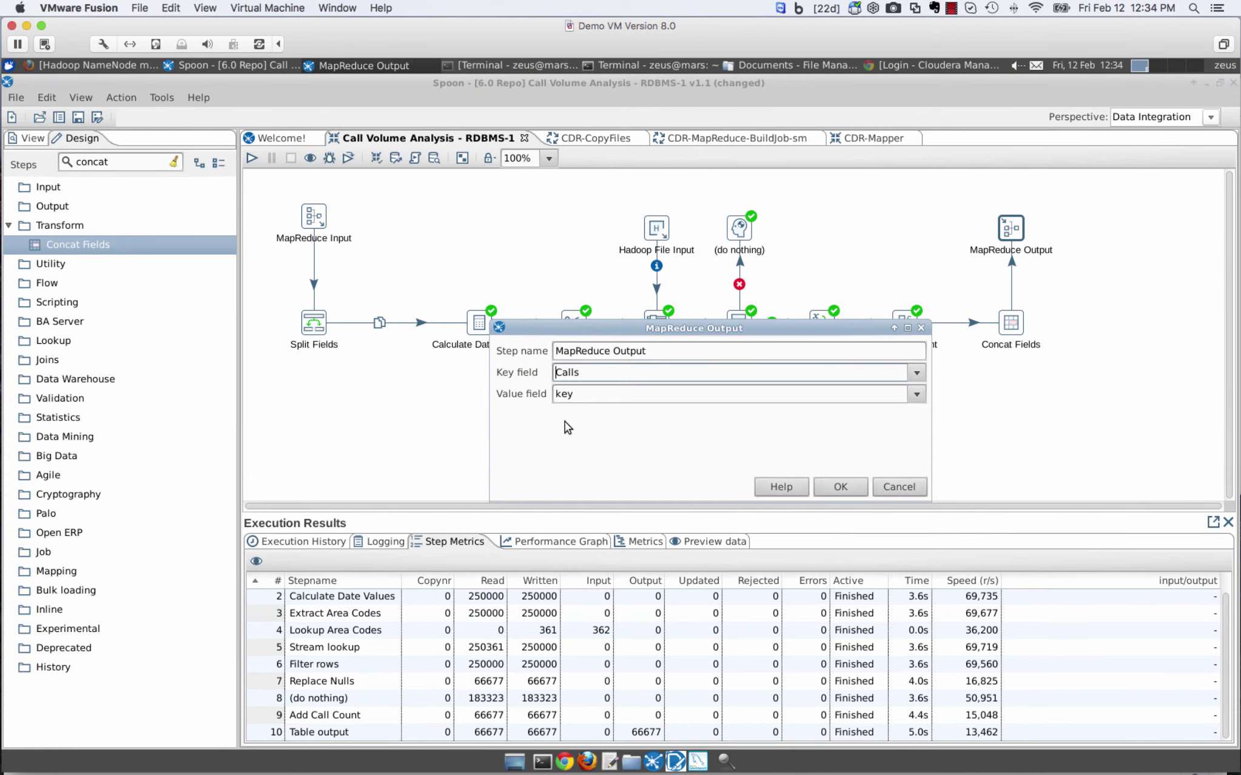
left_click(914, 394)
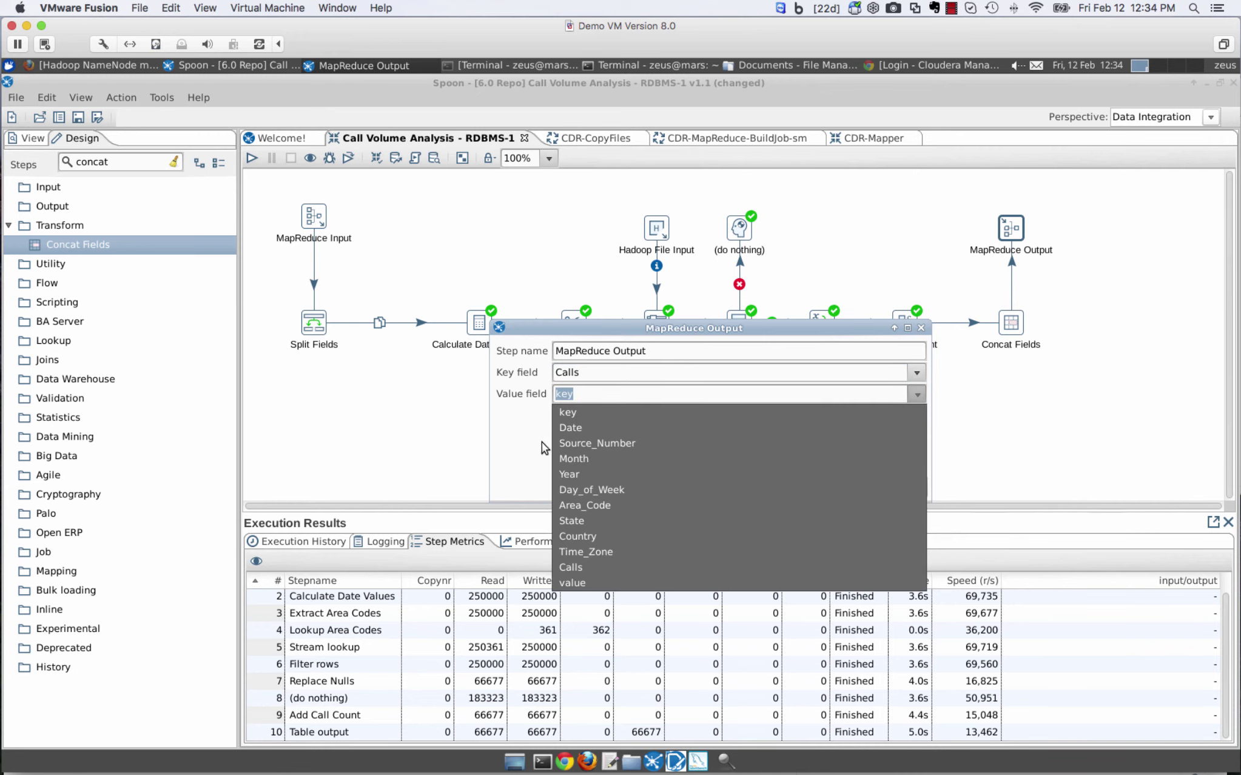
left_click(581, 583)
left_click(834, 486)
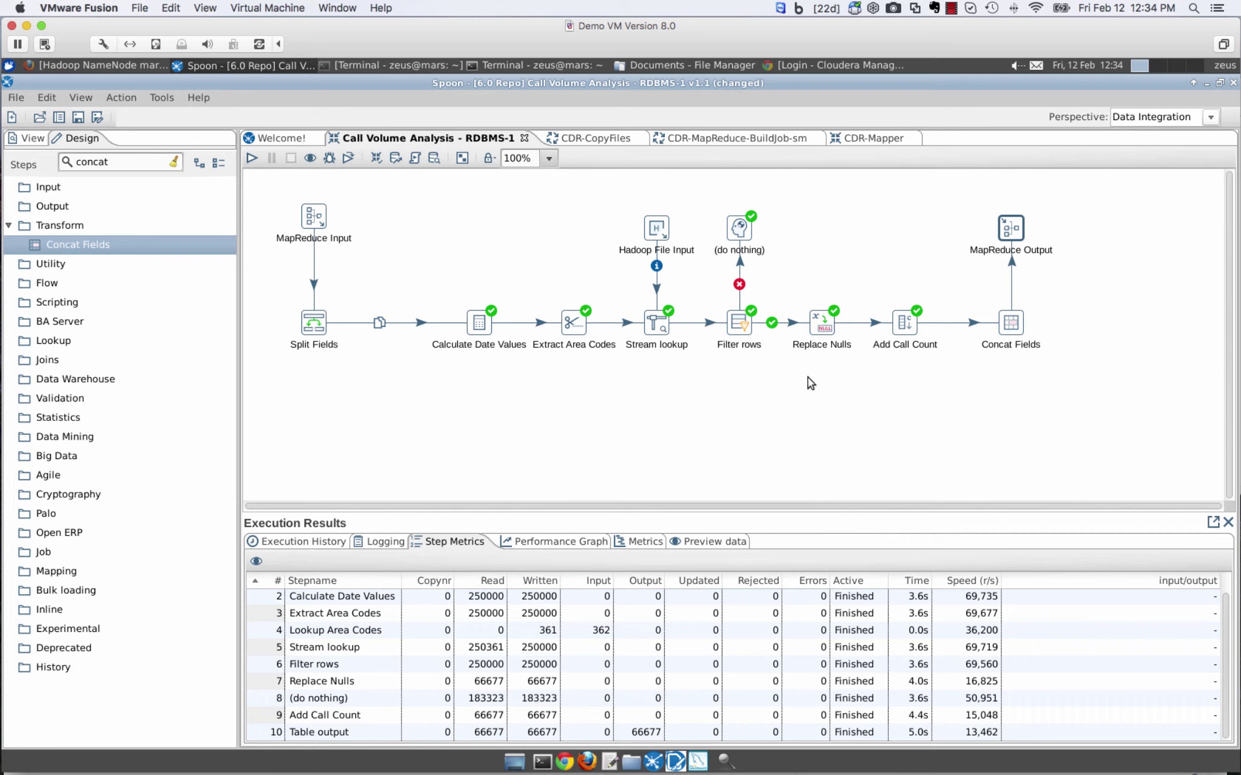
Save the transformation under the new name CDR-Mapper
left_click(20, 100)
left_click(71, 230)
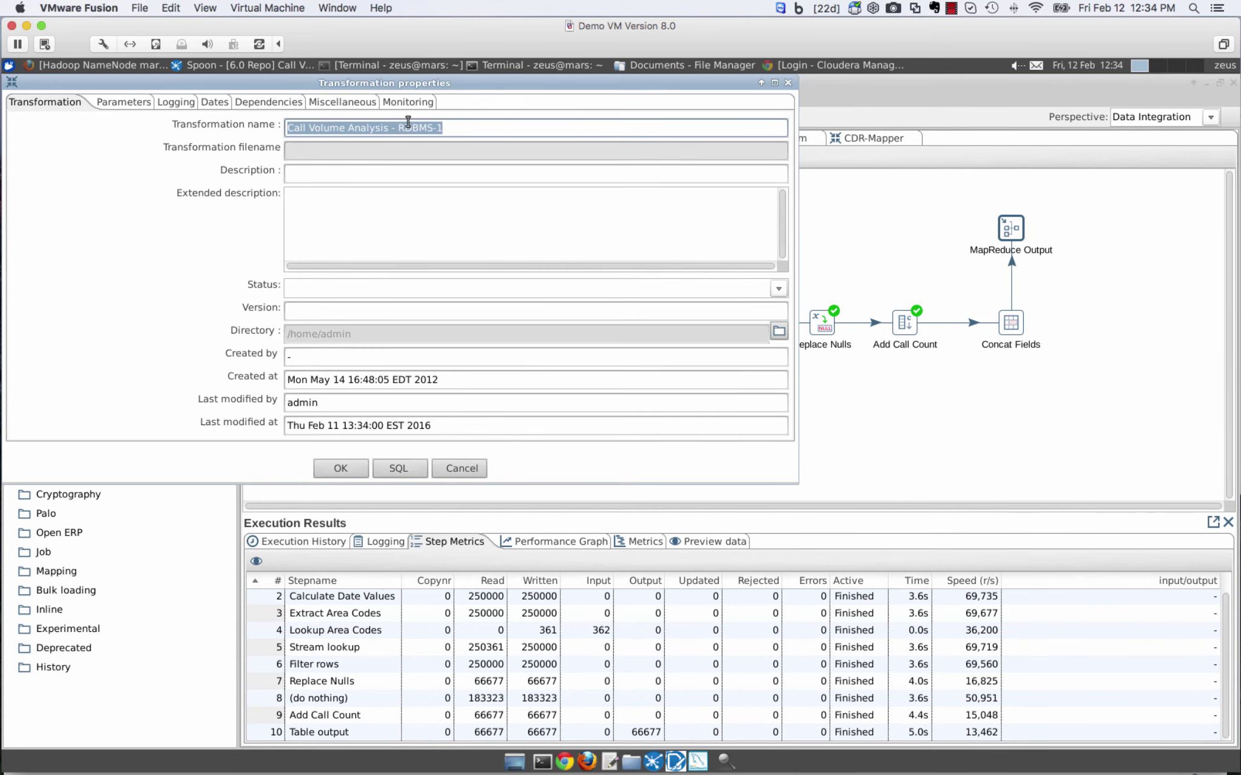
type("CDR")
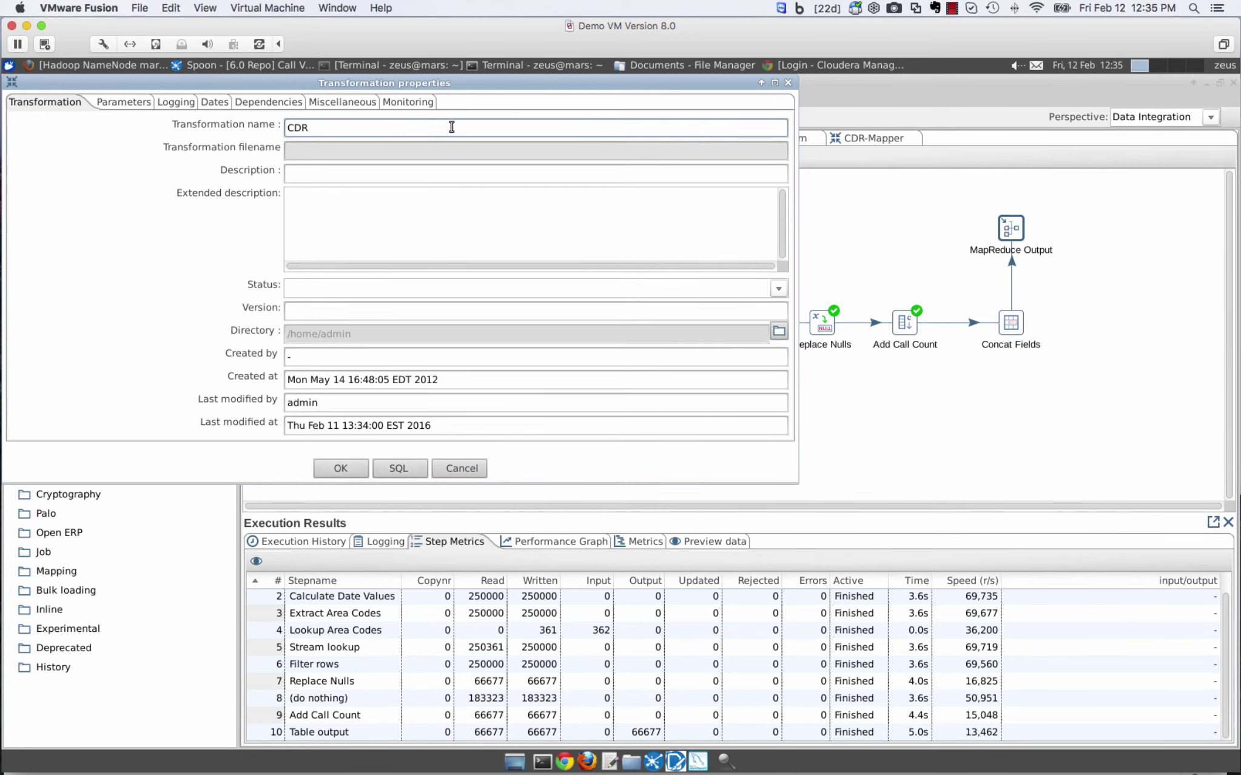
type("-Mapper")
key("Return")
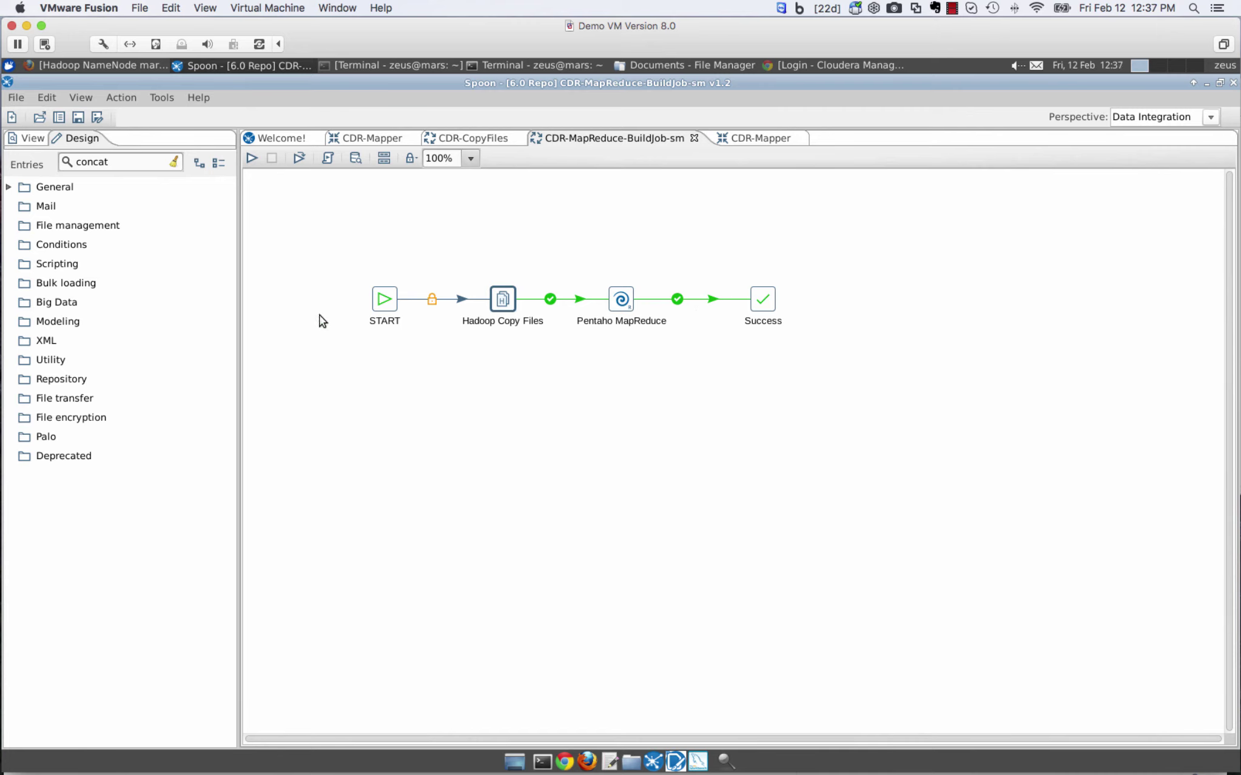
Check Hadoop Copy Files, then set the Pentaho MapReduce mapper to /home/BDIWS/CDR-Mapper
double_click(503, 299)
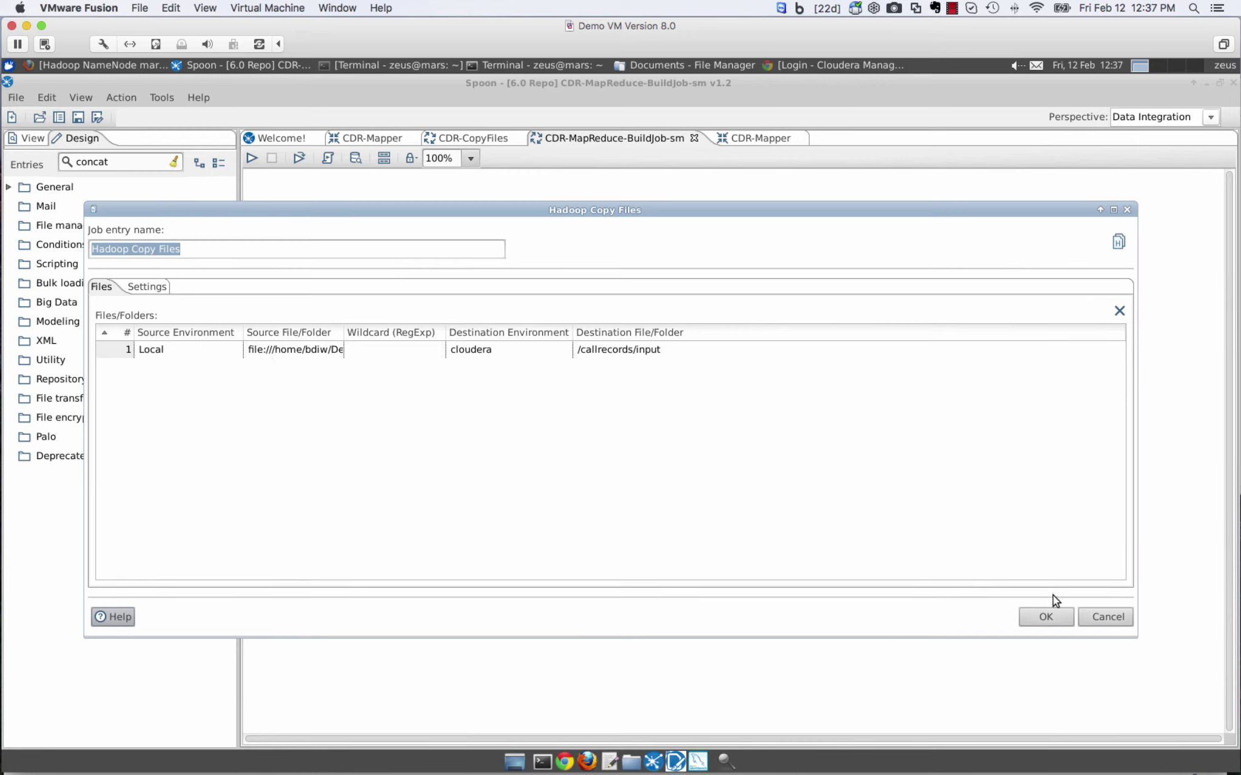
left_click(1105, 620)
mouse_move(622, 300)
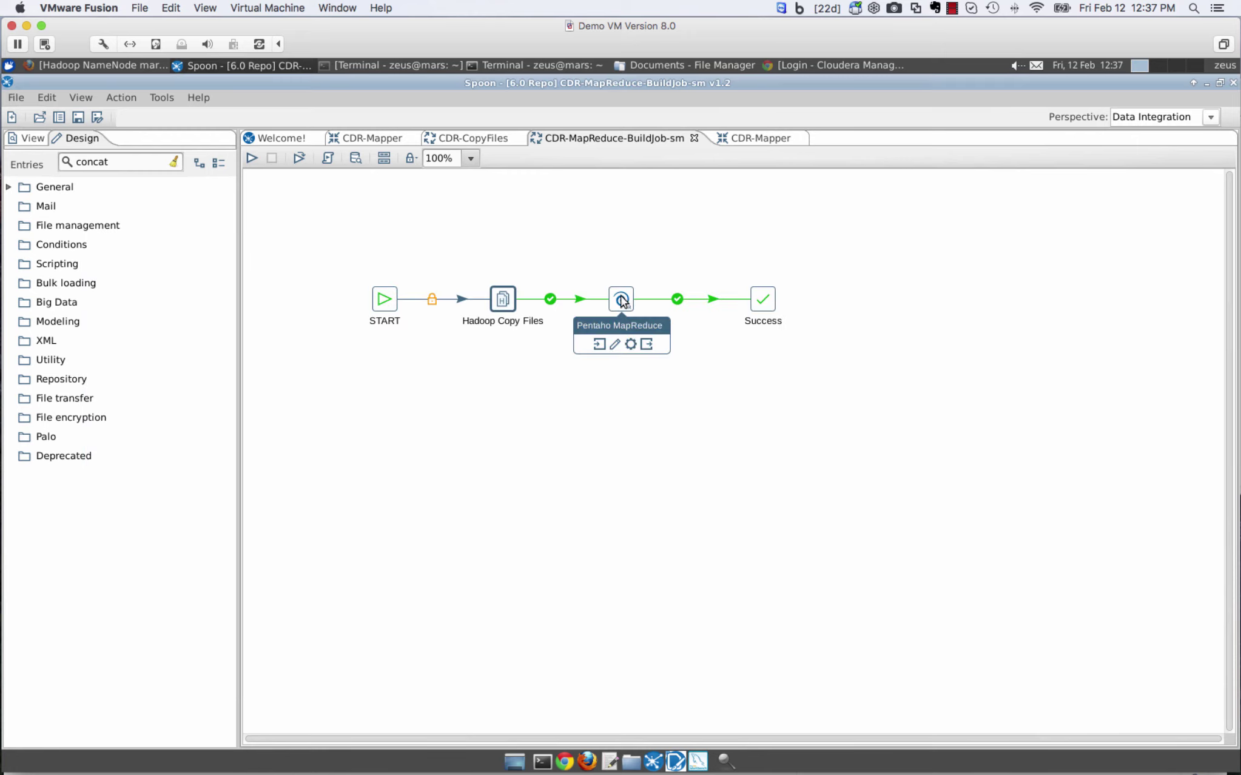
left_click(620, 298)
double_click(623, 301)
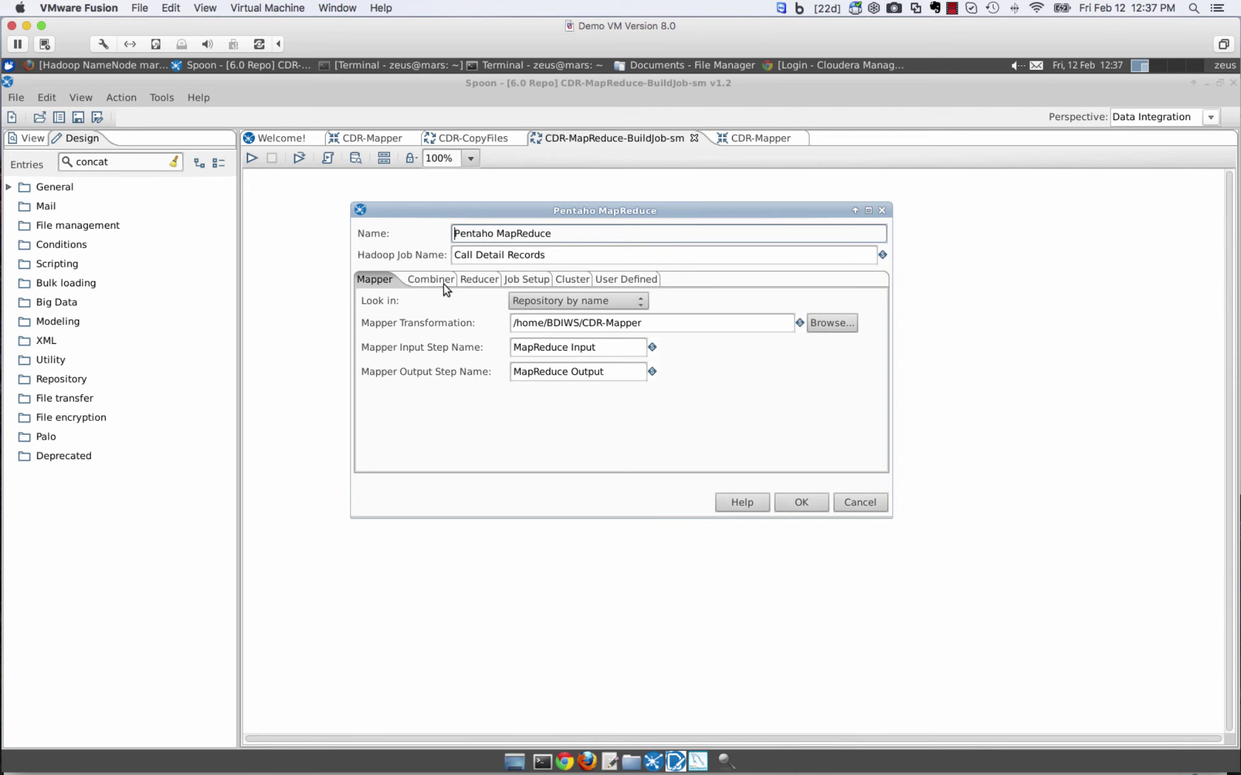
left_click(801, 502)
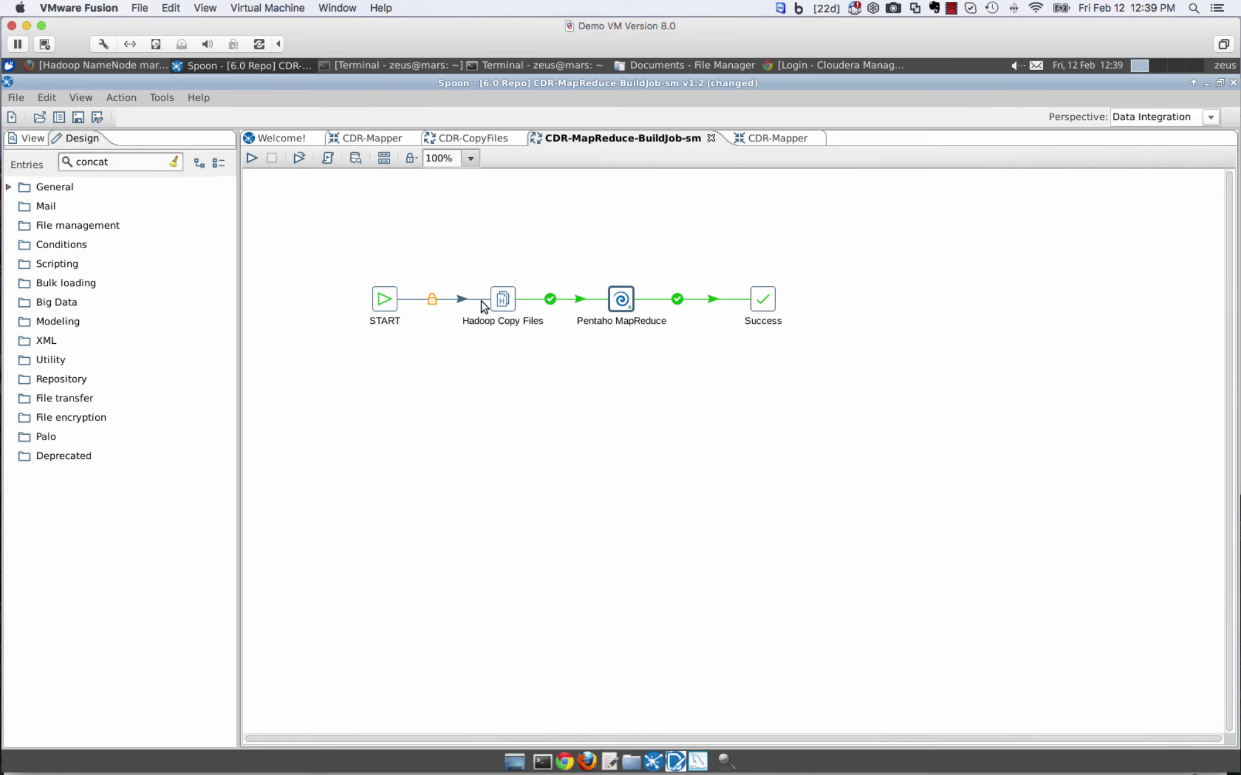
Launch the CDR-MapReduce-BuildJob-sm job locally, accepting the check-in comment
left_click(251, 158)
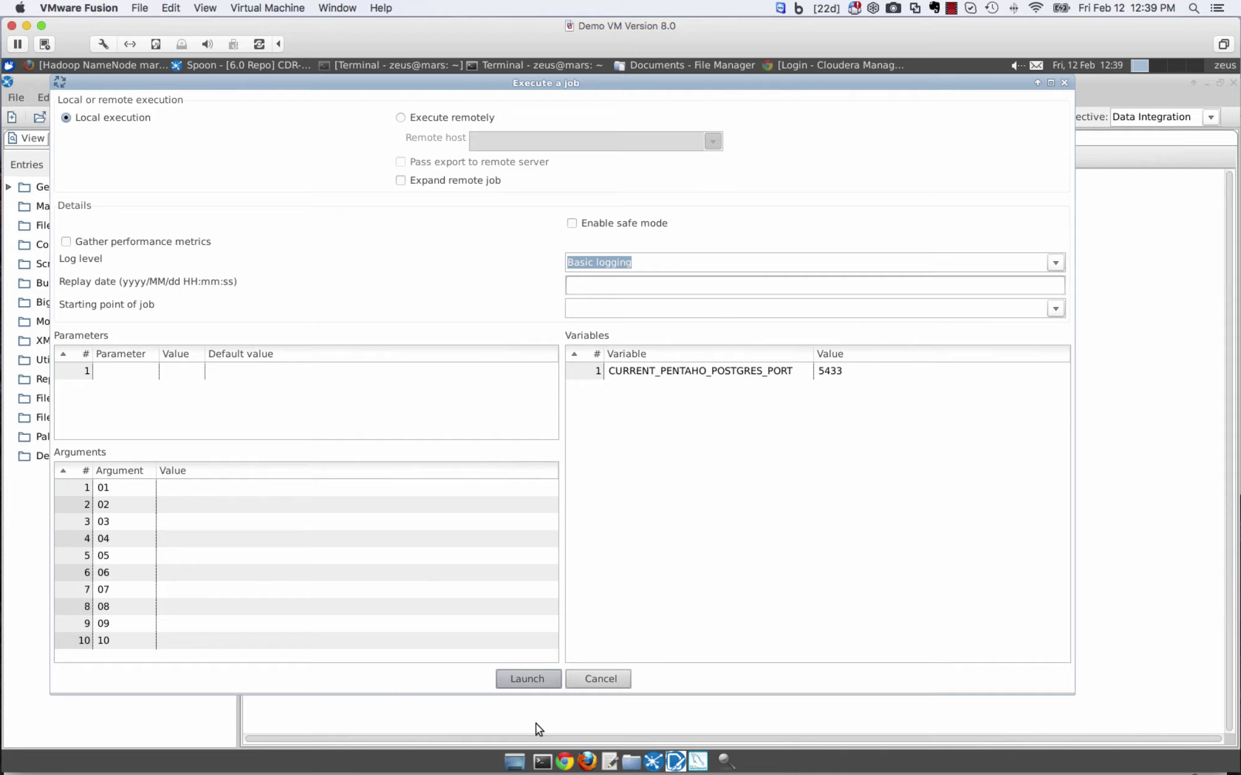
left_click(532, 682)
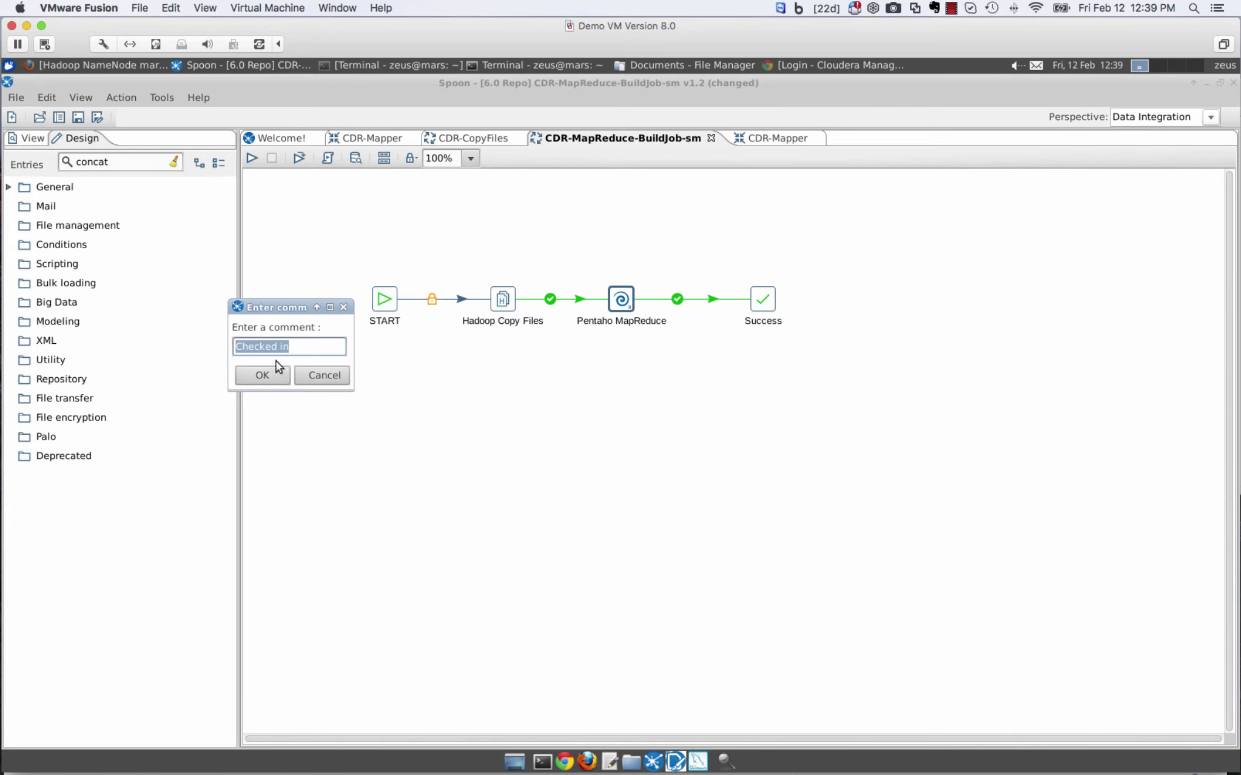
left_click(262, 375)
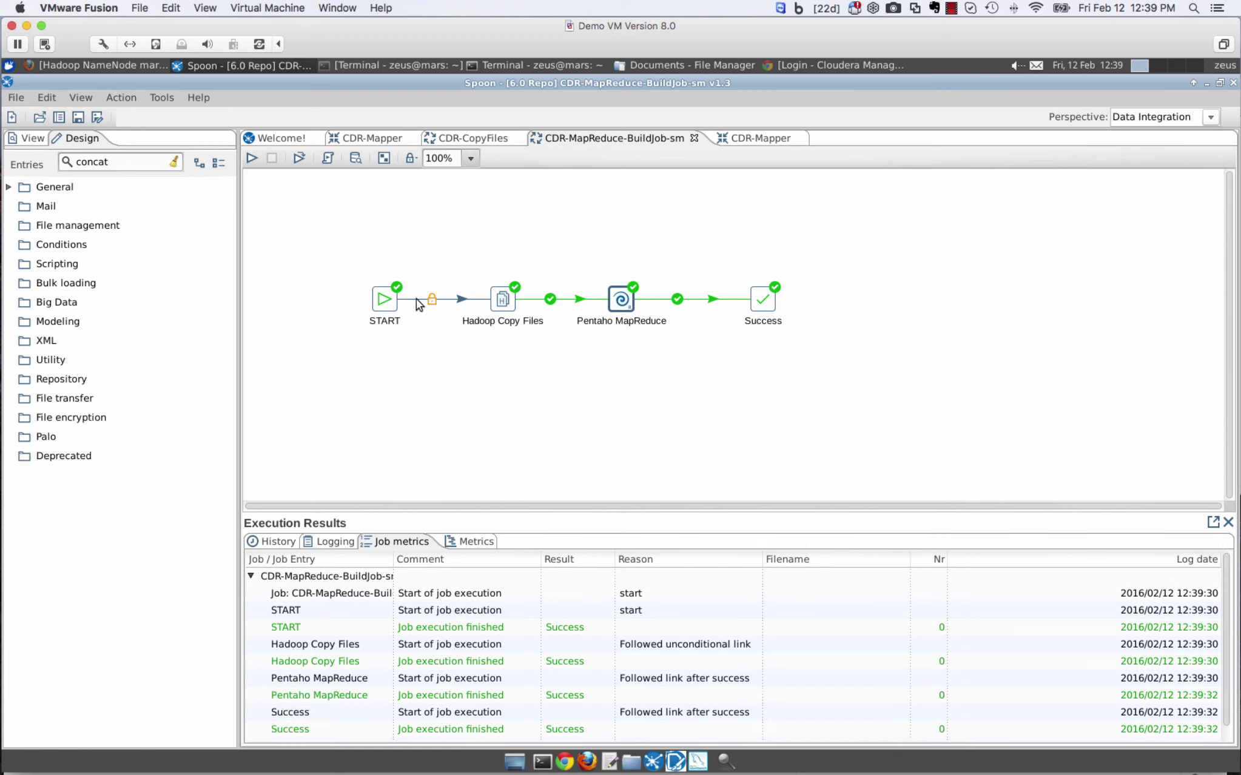
Review the Hadoop Copy Files result, the job log and the per-entry job metrics
left_click(502, 308)
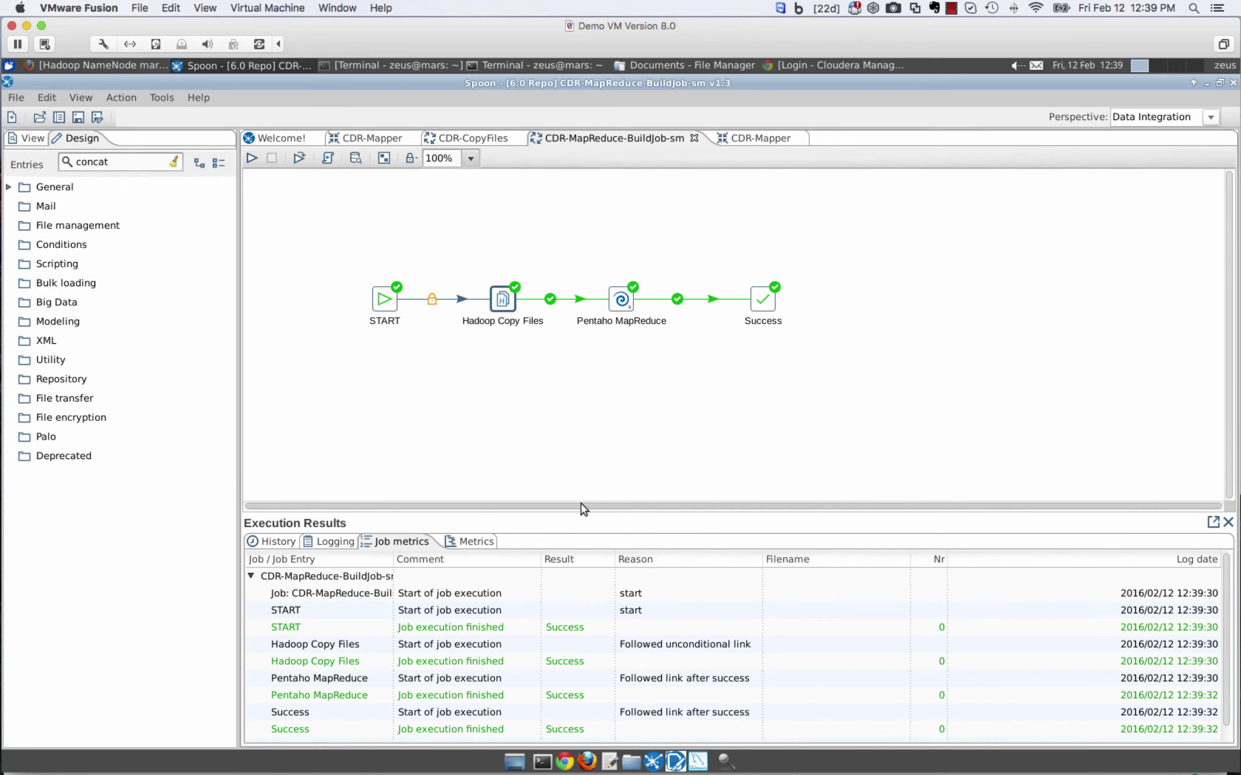
left_click(332, 545)
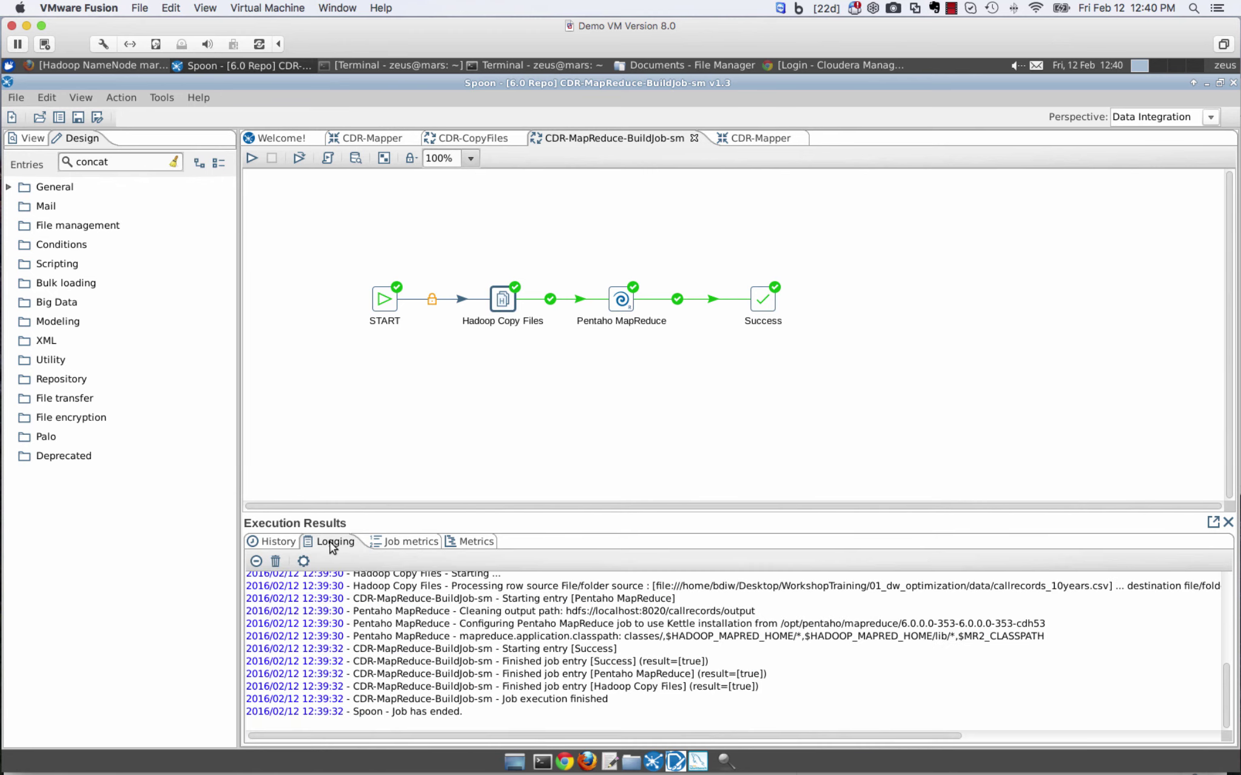
left_click(405, 547)
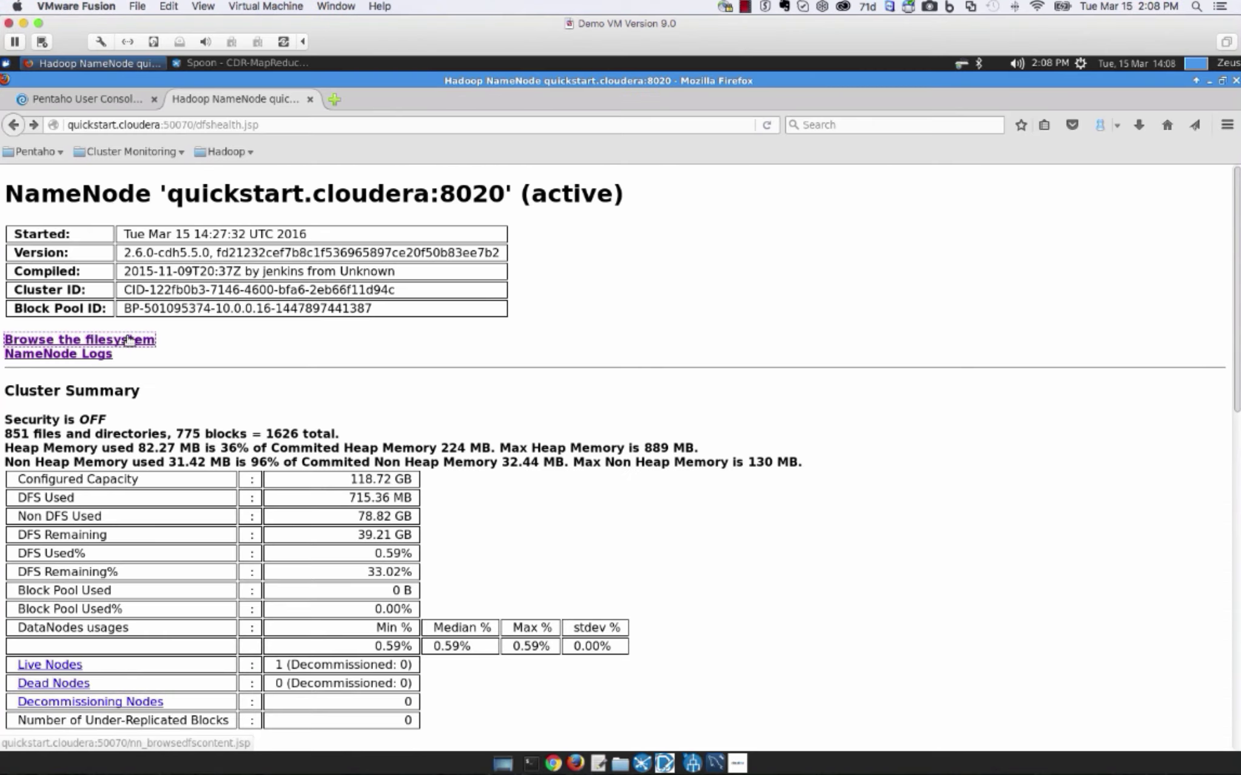
Browse HDFS to /callrecords/output and display the part-00000 file
left_click(127, 336)
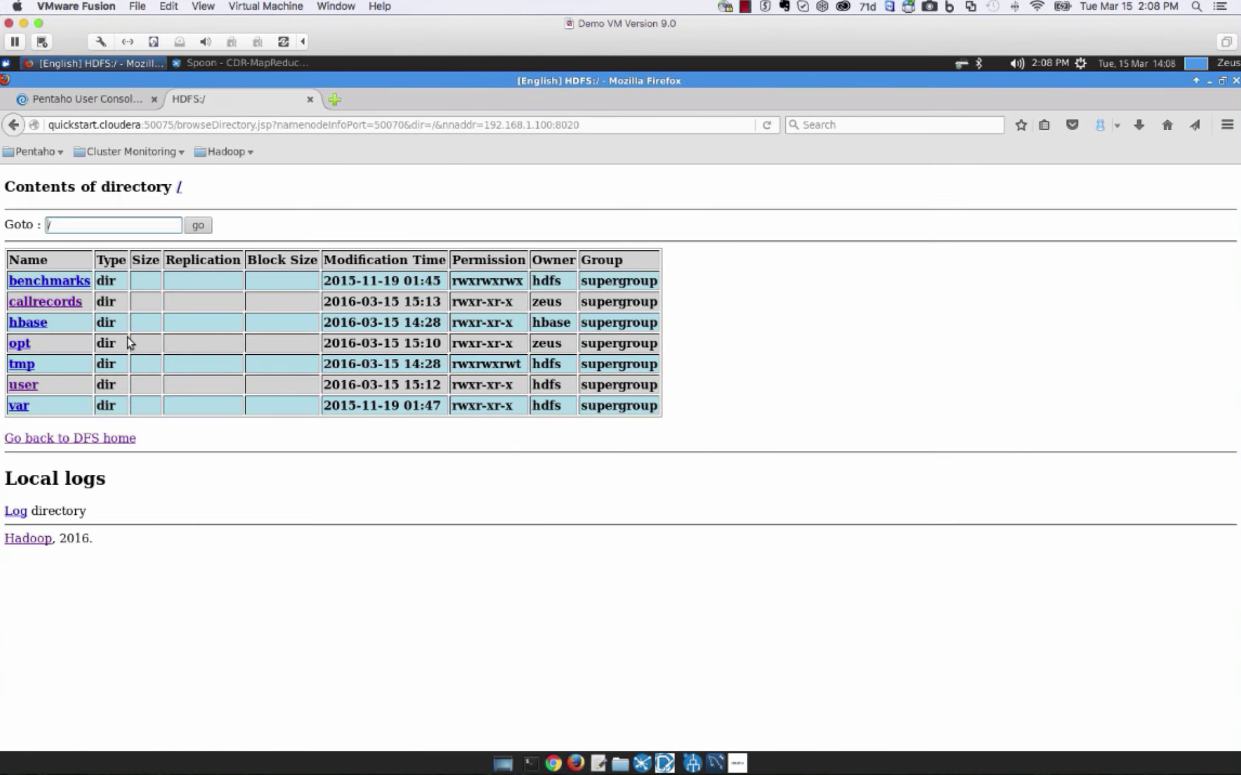
left_click(50, 308)
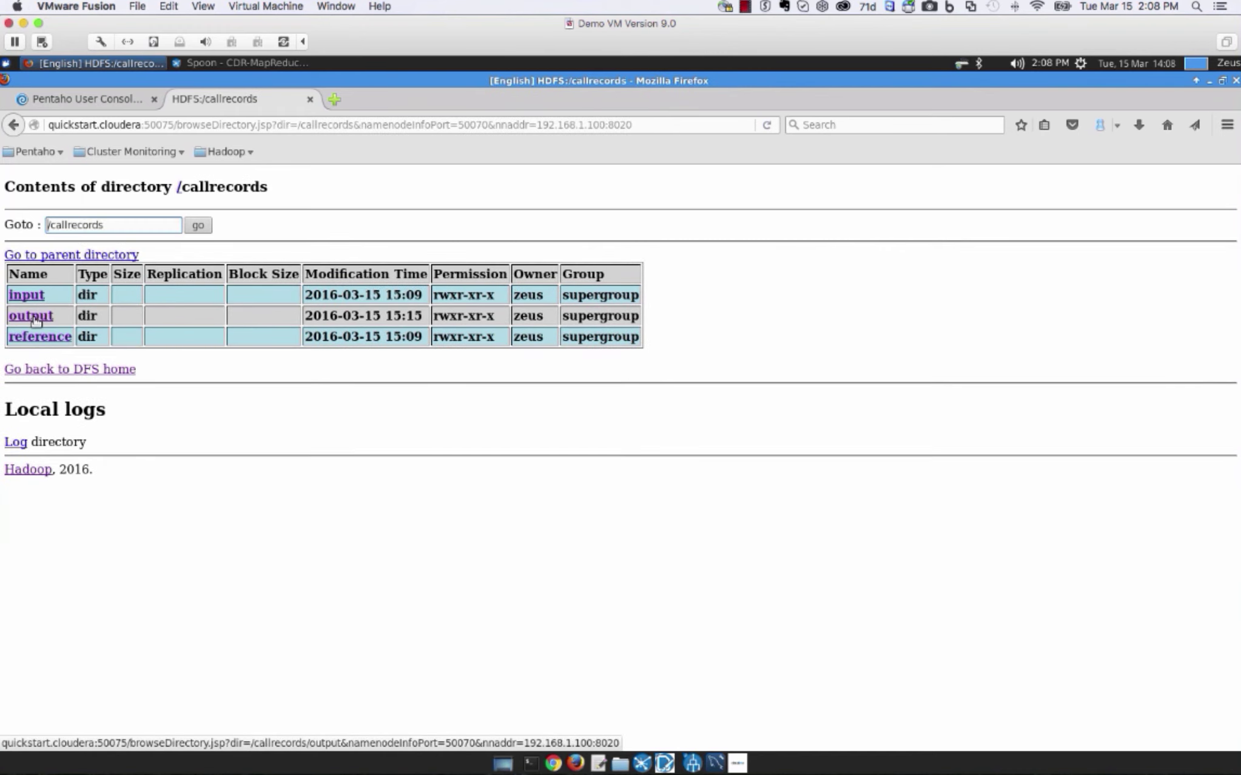
left_click(36, 318)
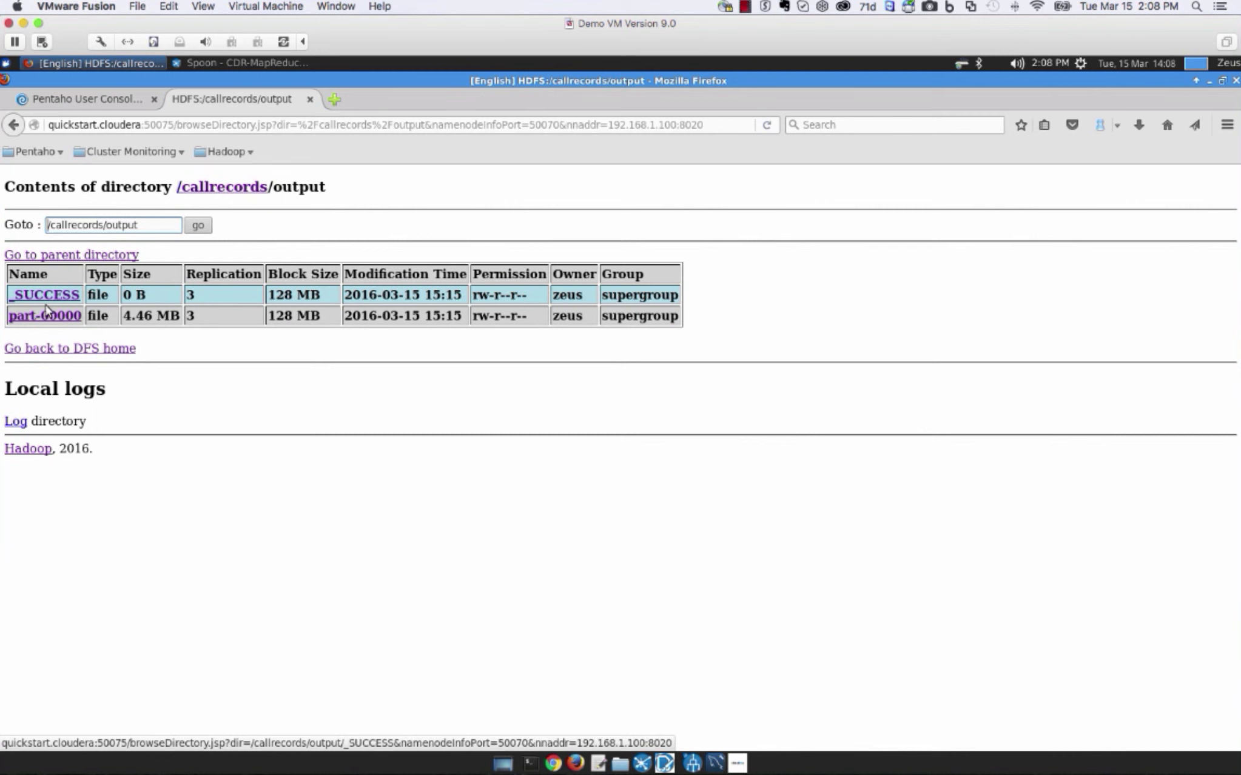
left_click(49, 316)
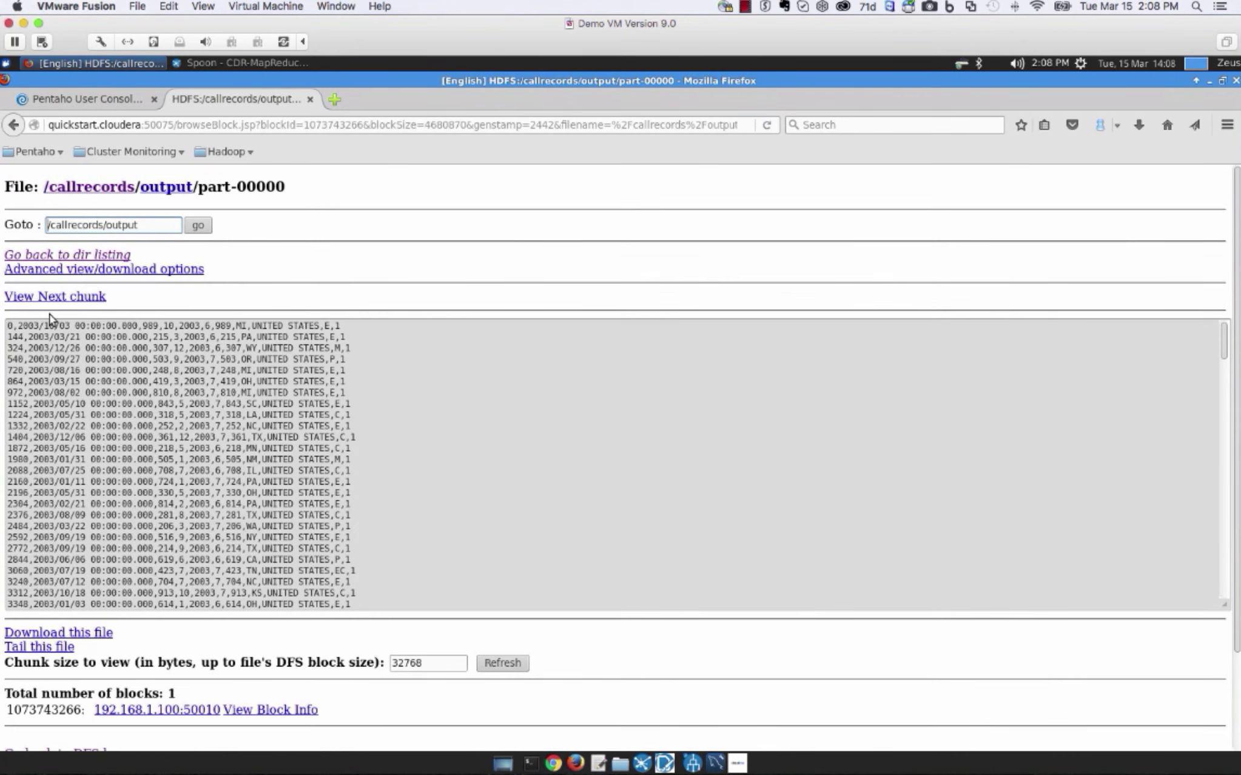